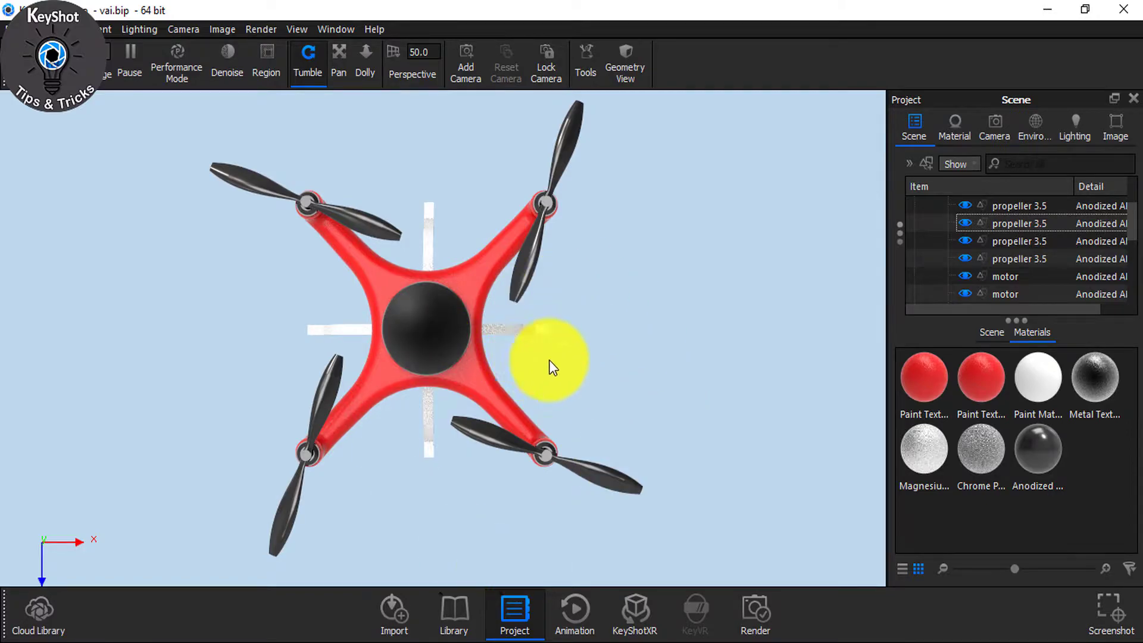
# - Tilt the view of the red drone slightly
pyautogui.moveTo(612, 355); pyautogui.dragTo(293, 342)
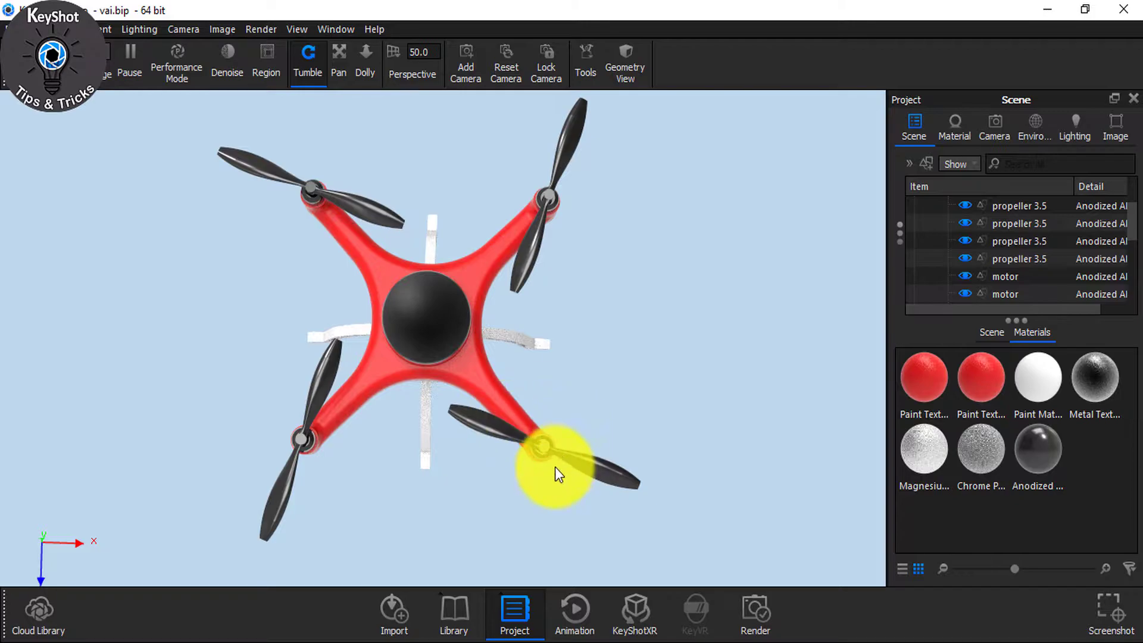
# - Show the animation panels, reset to the top view, and begin a new Rotation animation
pyautogui.click(581, 608)
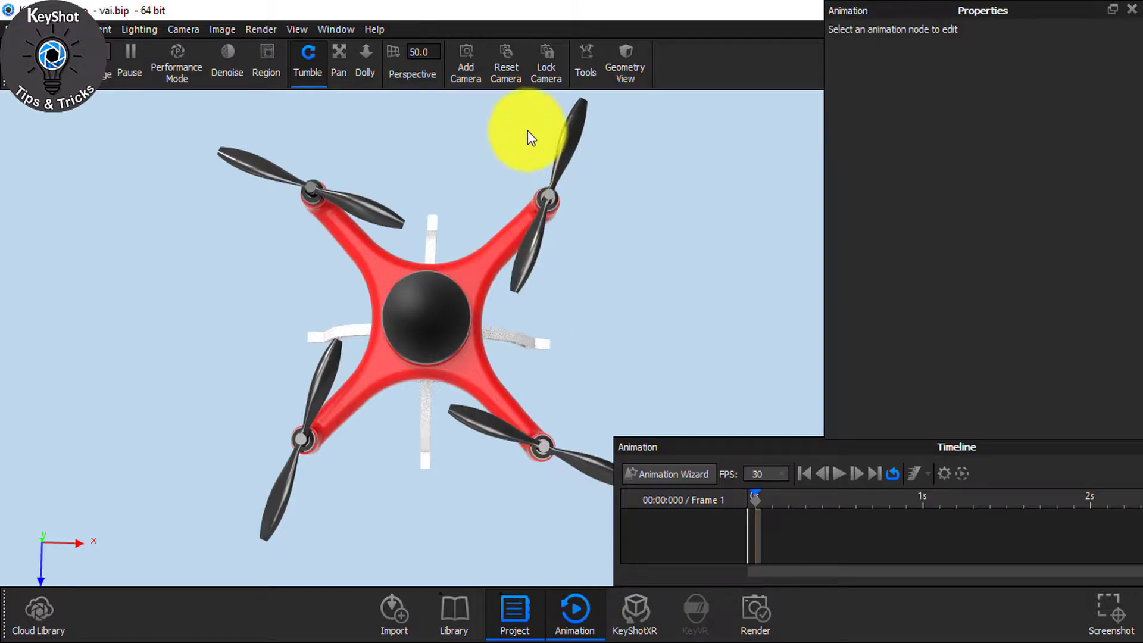
pyautogui.click(504, 72)
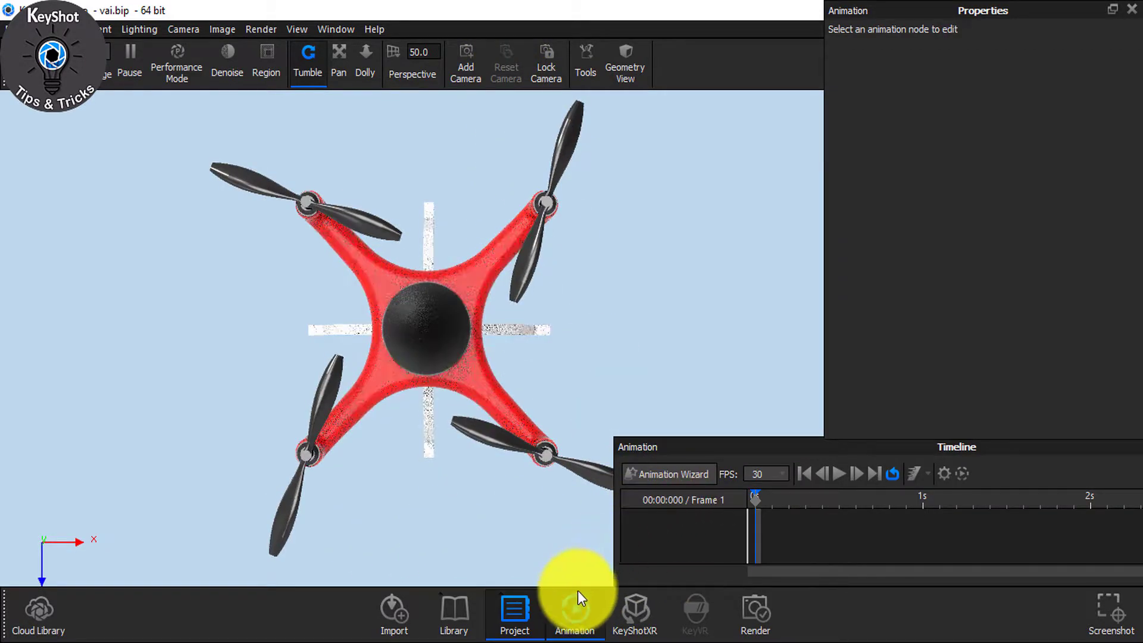
pyautogui.click(667, 472)
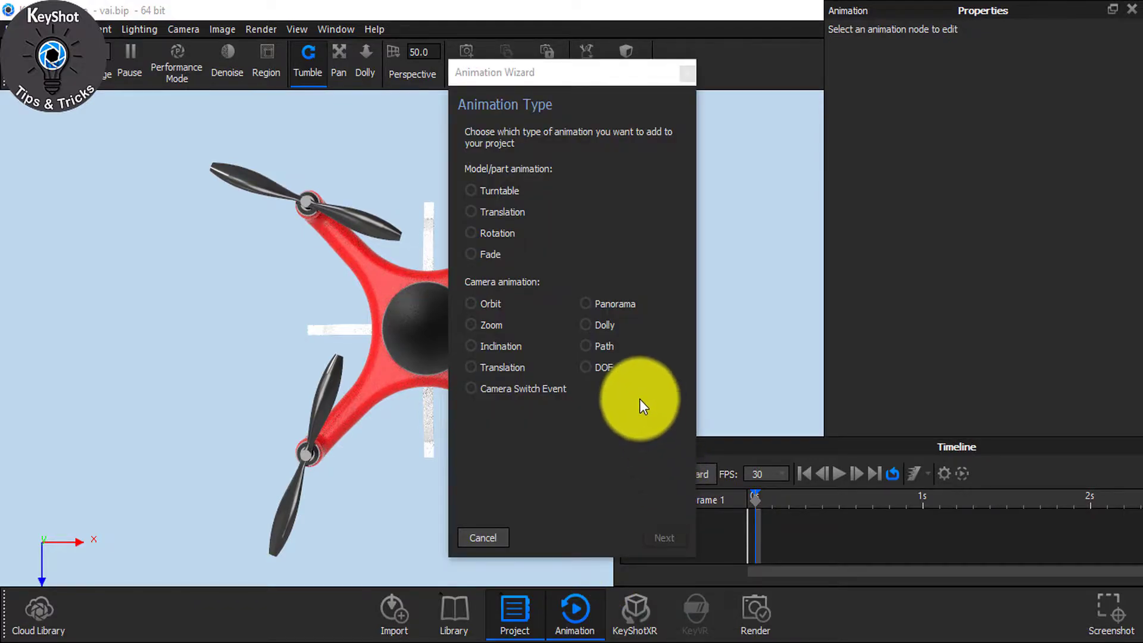
pyautogui.click(515, 232)
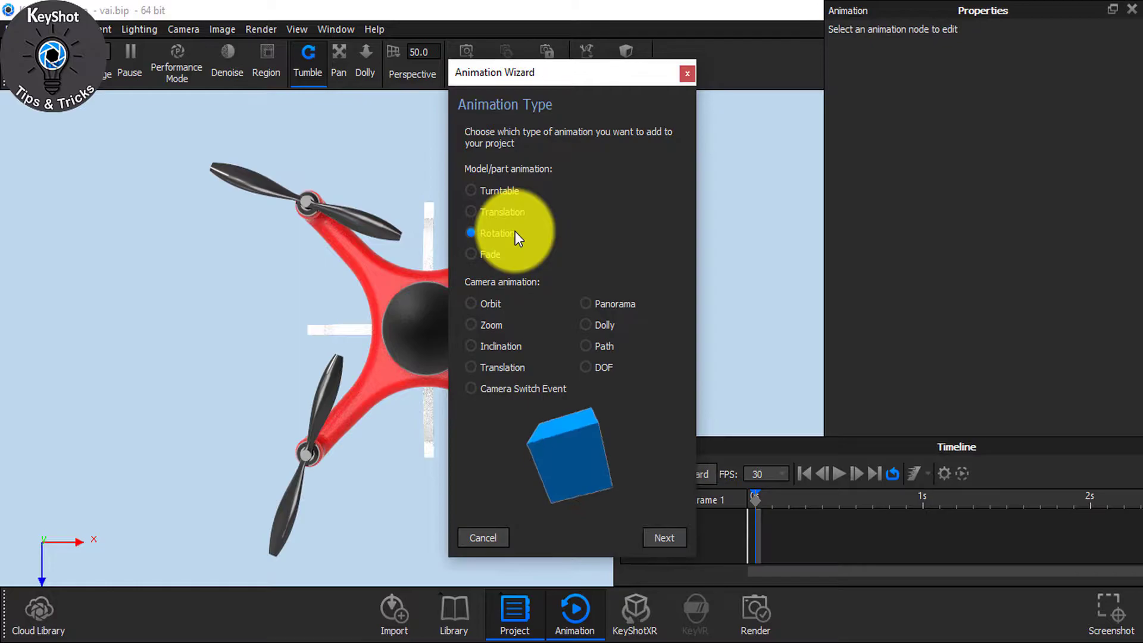
pyautogui.moveTo(734, 80); pyautogui.dragTo(734, 79)
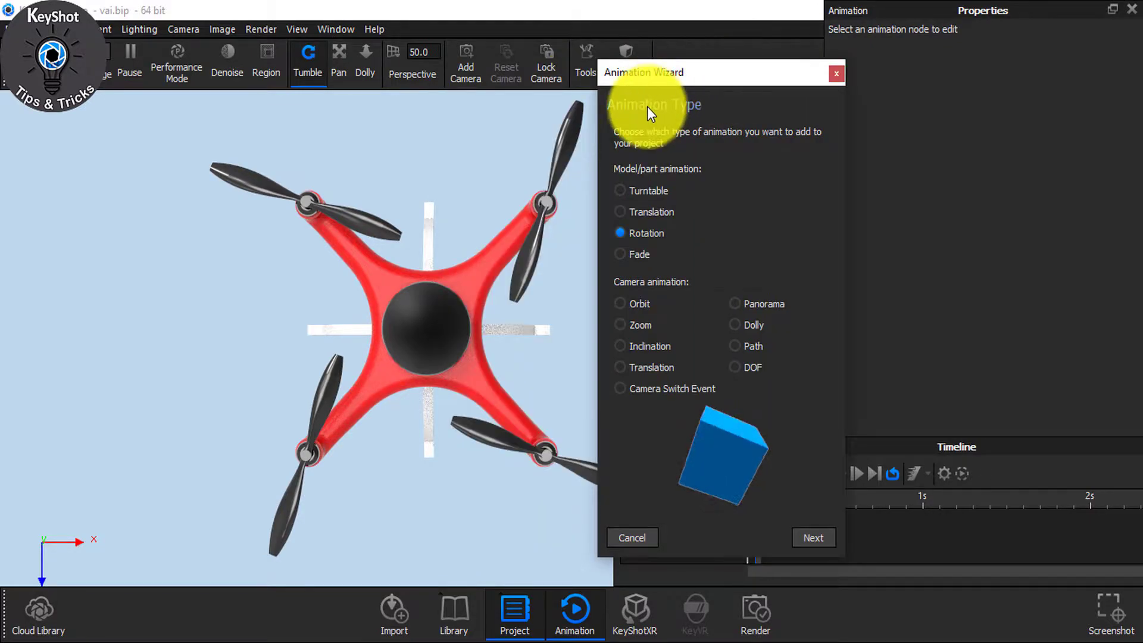
# - Choose the lower-left propeller 3.5 part as the rotation target
pyautogui.click(816, 537)
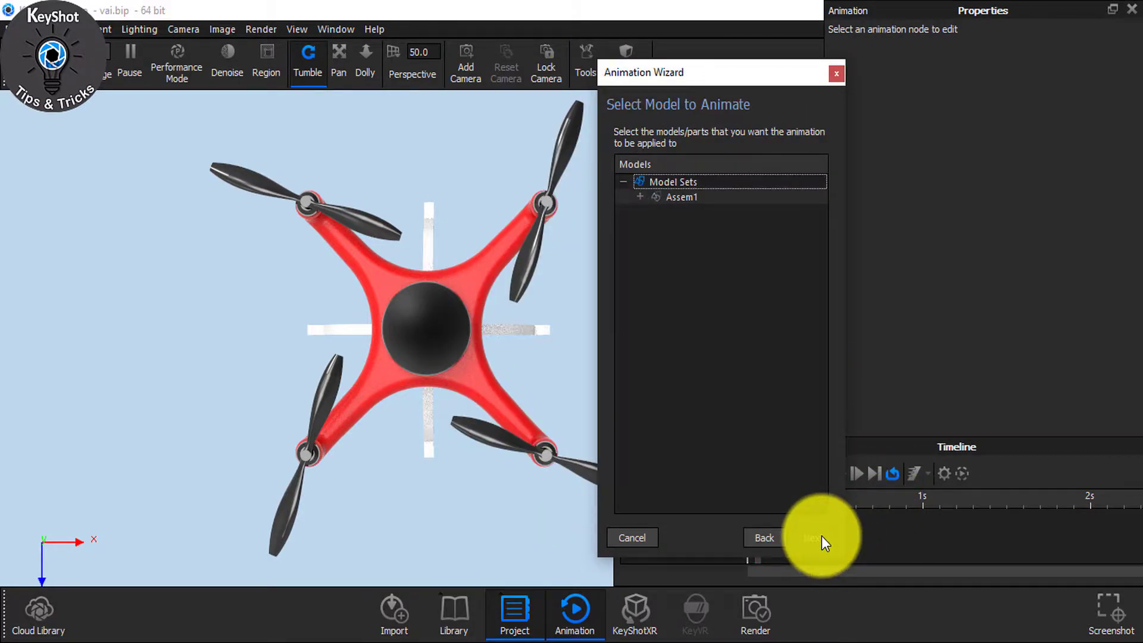
pyautogui.click(374, 425)
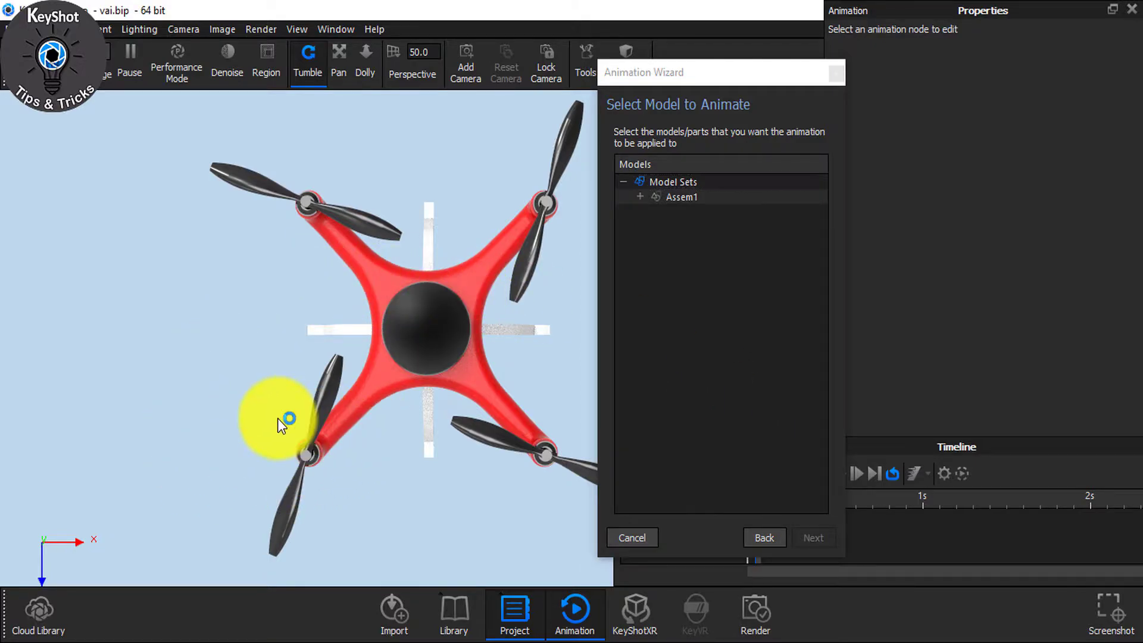
pyautogui.click(317, 387)
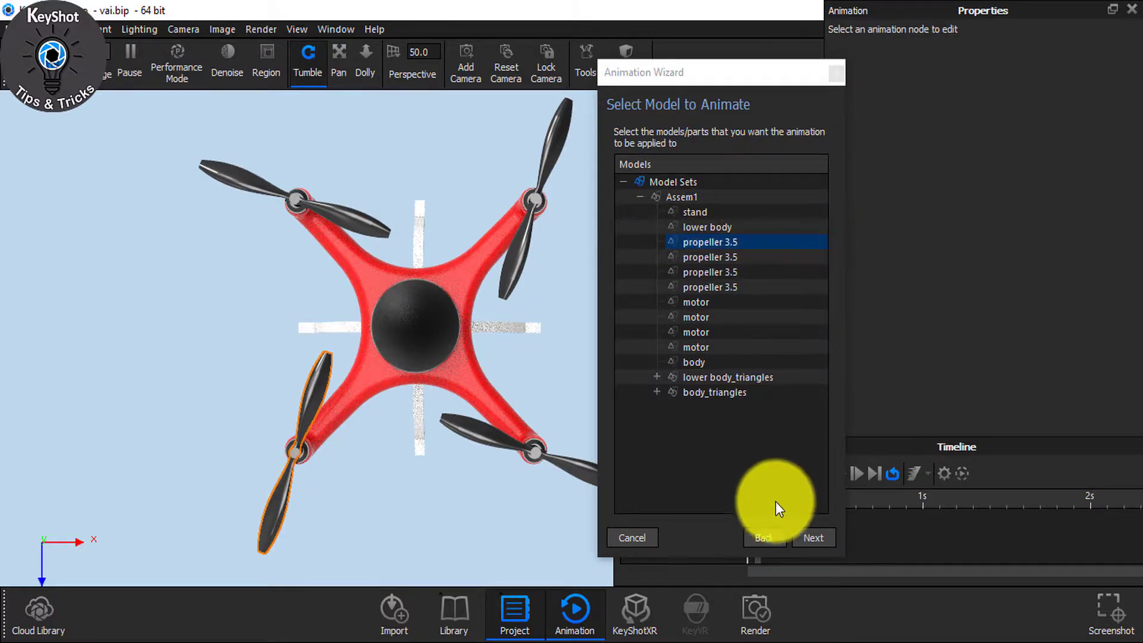
pyautogui.click(816, 533)
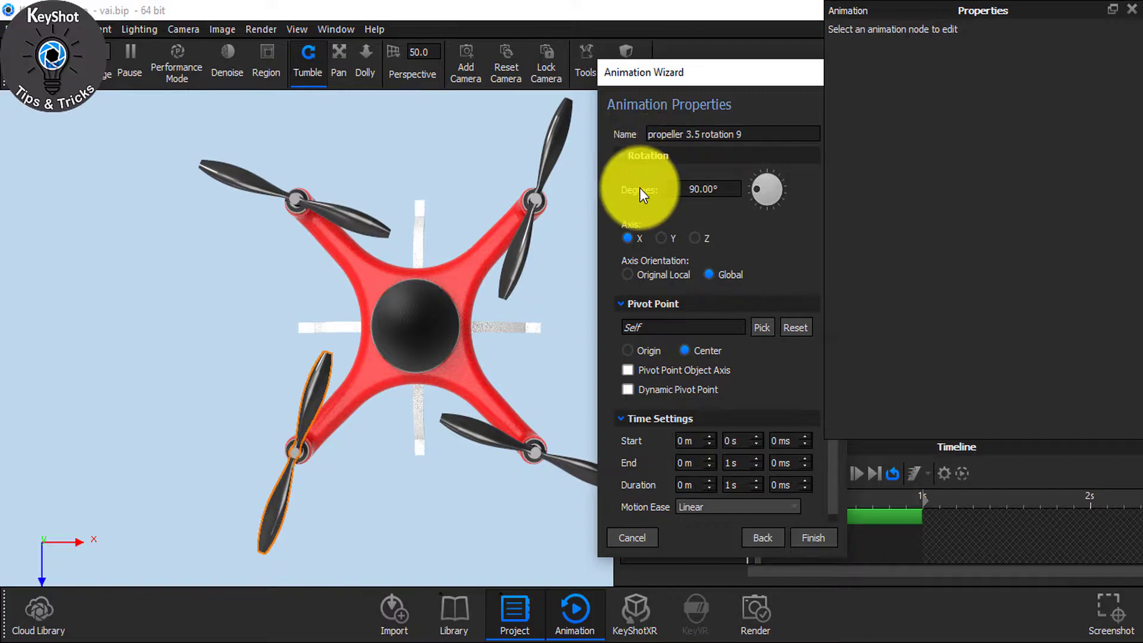
# - Create 'propeller 3.5 rotation 9': 90° around the global Y axis over 1 second
pyautogui.doubleClick(710, 190)
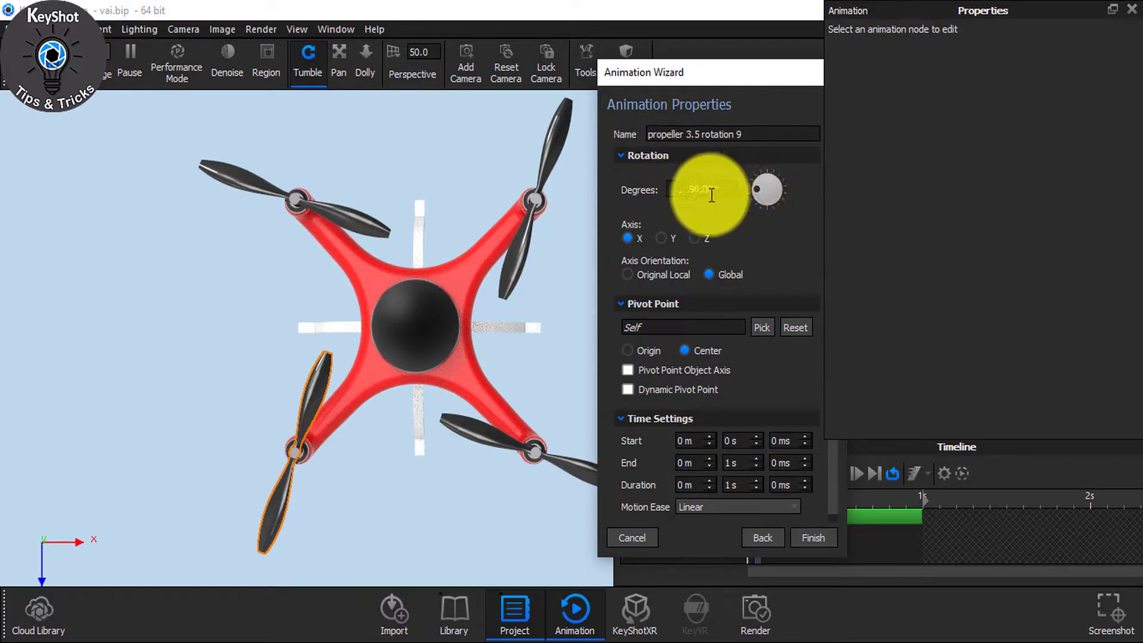
pyautogui.press('Return')
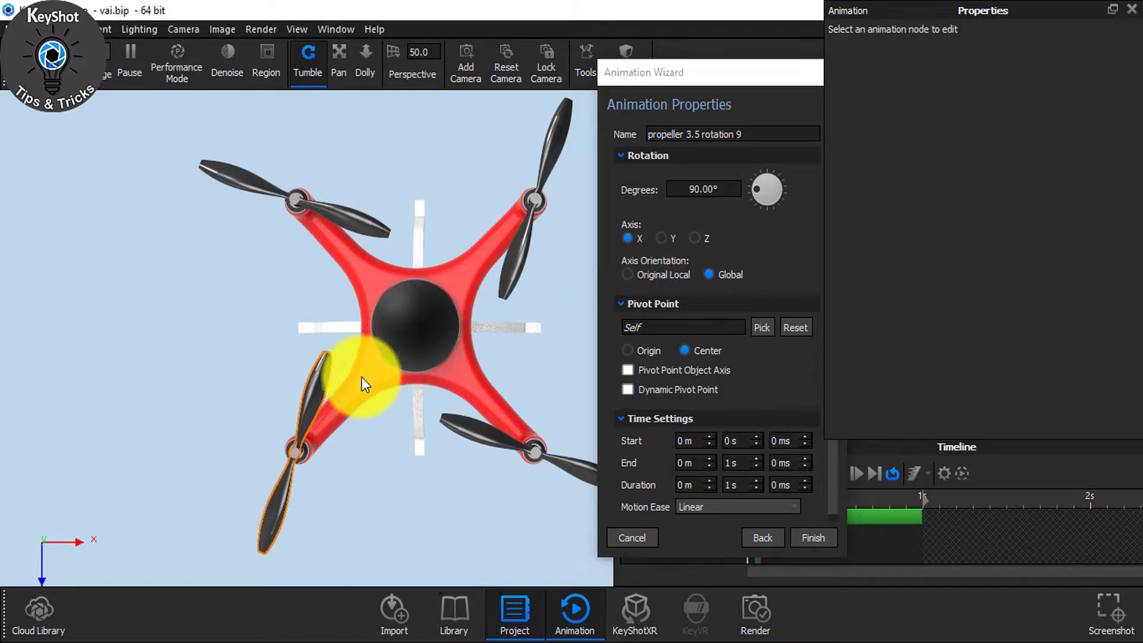
pyautogui.moveTo(362, 376); pyautogui.dragTo(242, 316)
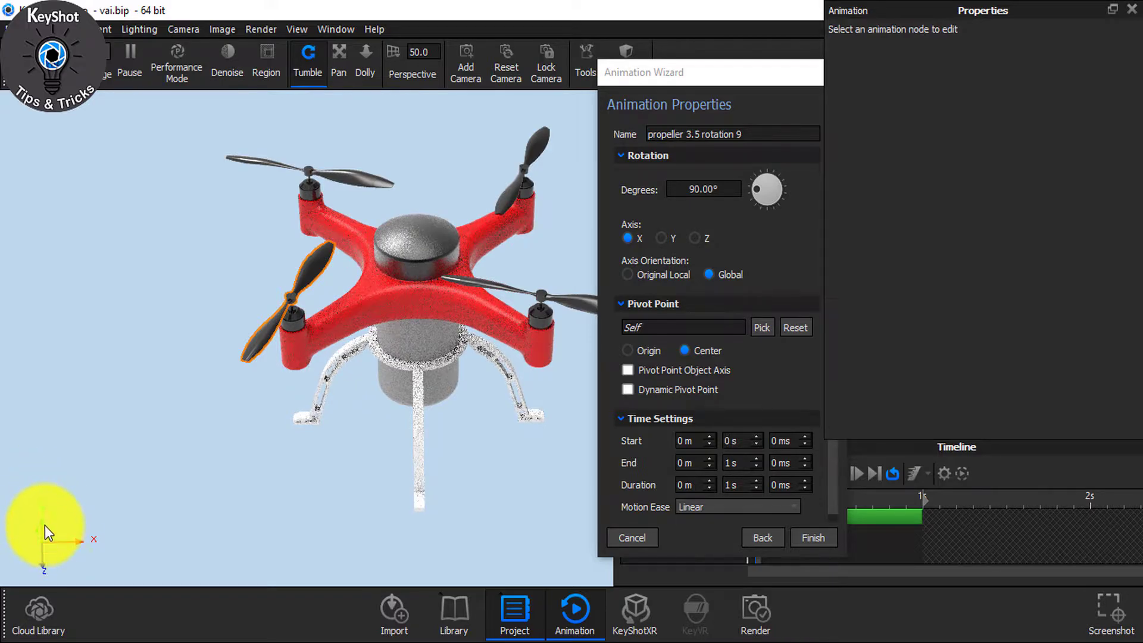
pyautogui.click(663, 241)
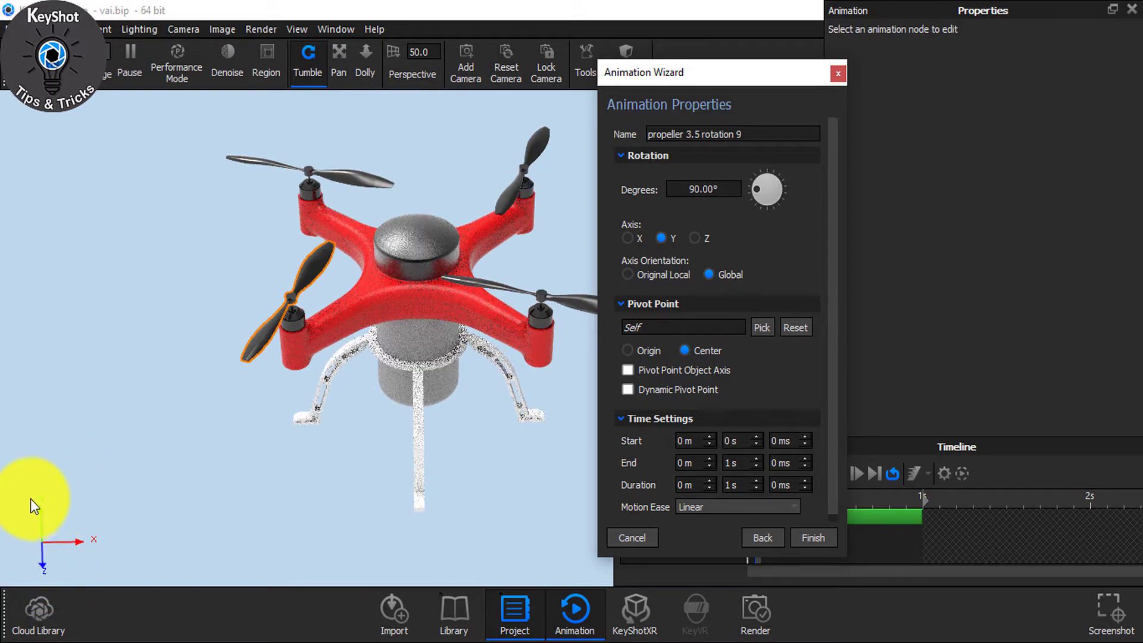
pyautogui.press('z')
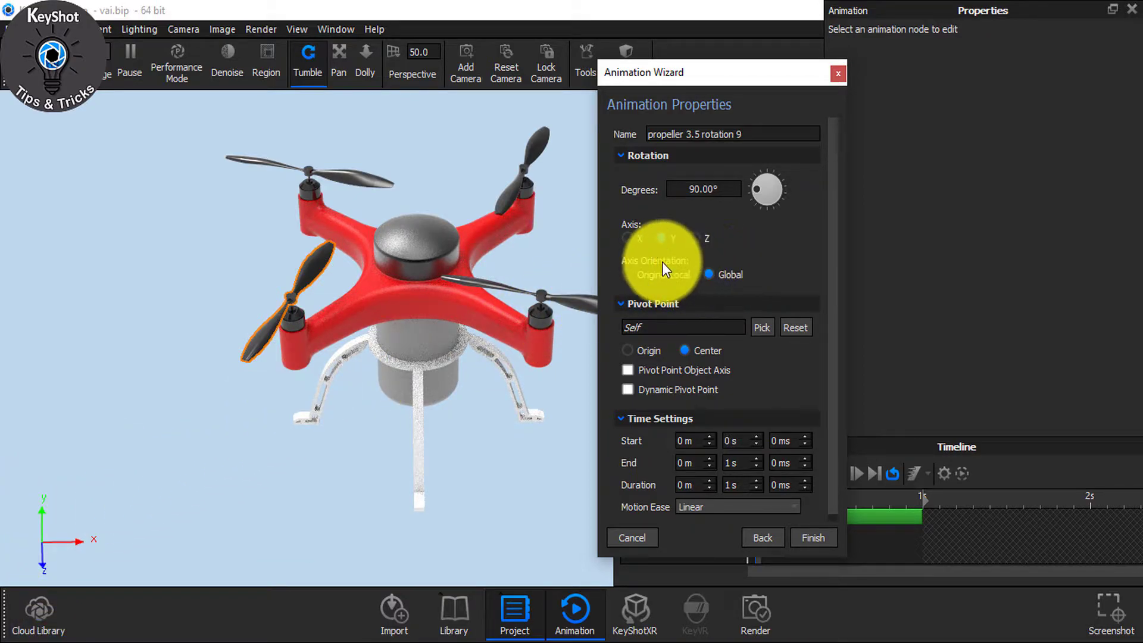
pyautogui.click(723, 275)
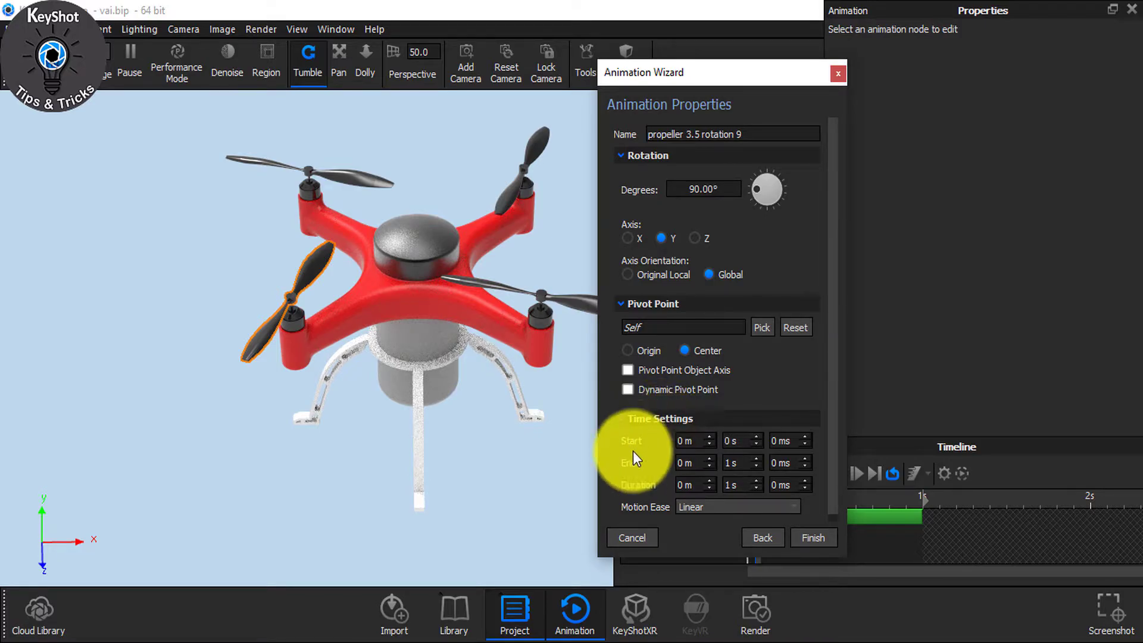
pyautogui.click(810, 535)
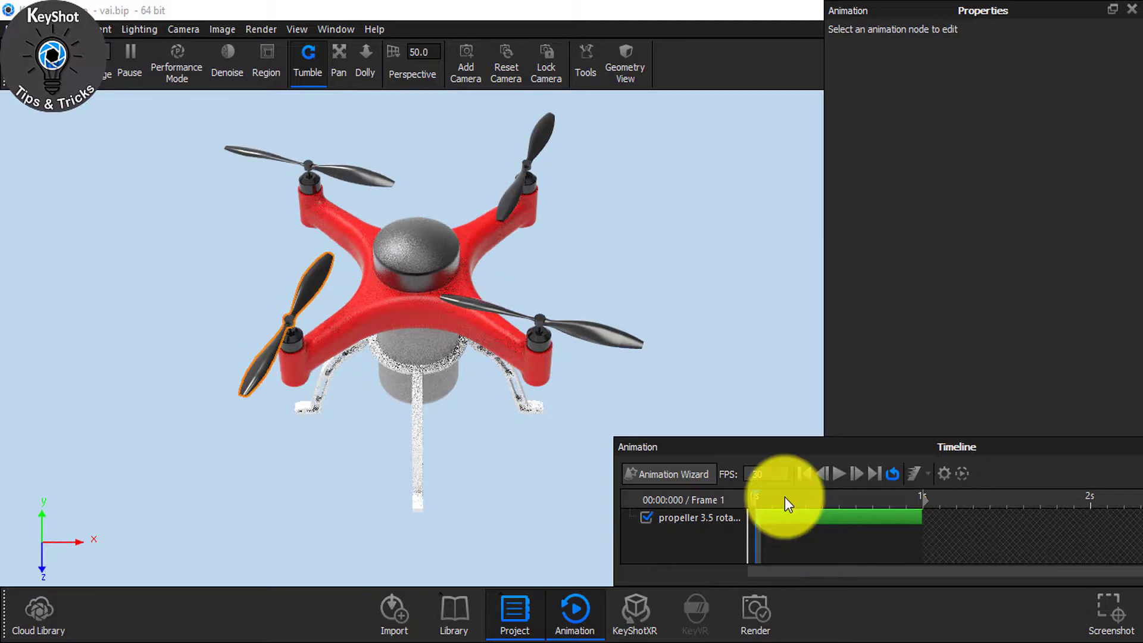
# - Raise the propeller rotation from 90° to 900° and scrub to frame 18 to check
pyautogui.moveTo(785, 497); pyautogui.dragTo(886, 489)
pyautogui.click(818, 519)
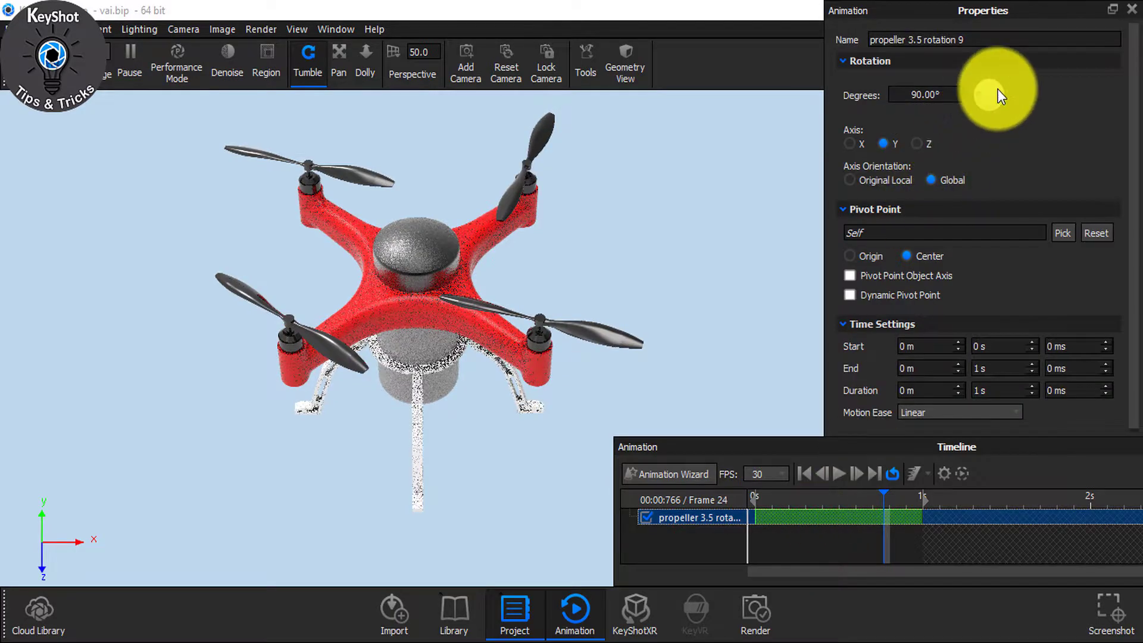
pyautogui.moveTo(997, 88)
pyautogui.mouseDown()
pyautogui.moveTo(977, 97)
pyautogui.moveTo(1020, 97)
pyautogui.moveTo(914, 94)
pyautogui.moveTo(982, 97)
pyautogui.mouseUp()
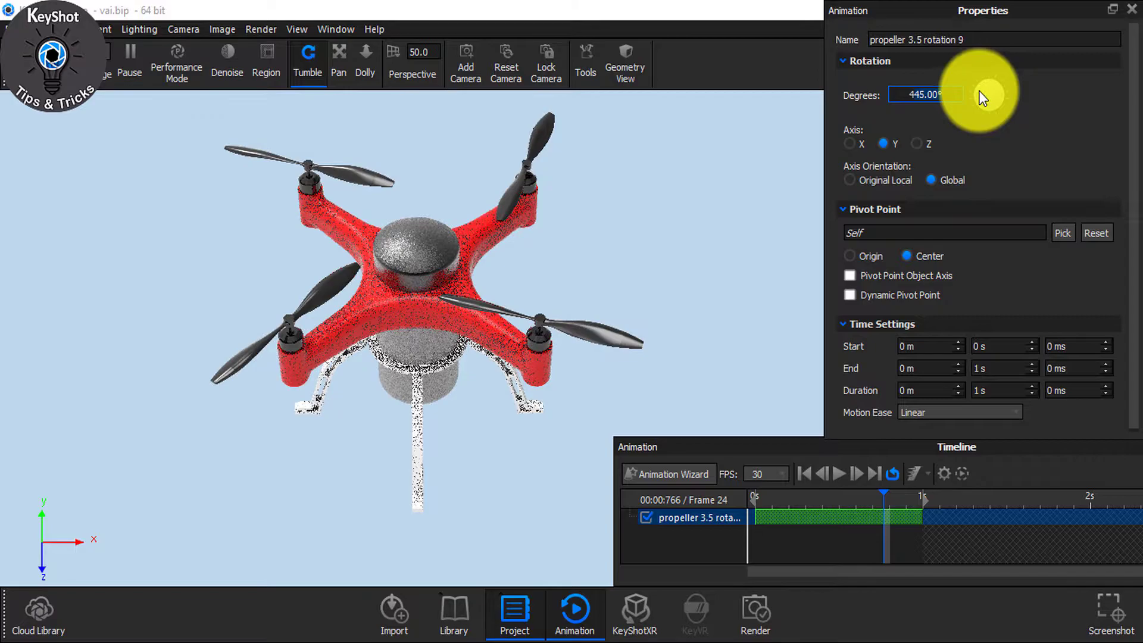
pyautogui.press('BackSpace')
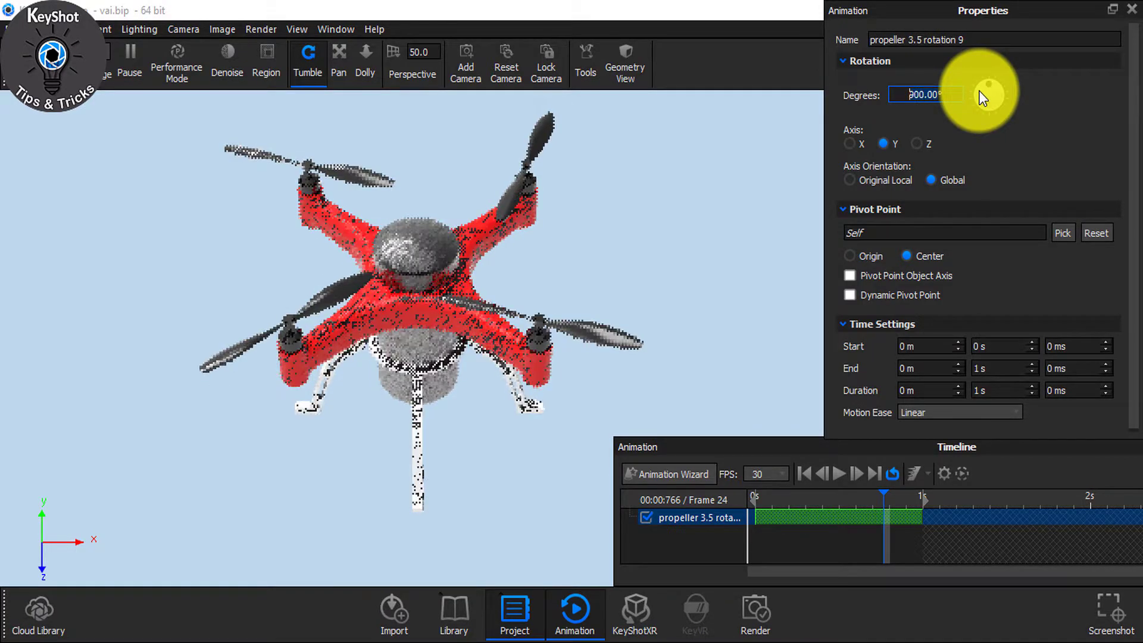
pyautogui.moveTo(811, 495); pyautogui.dragTo(850, 492)
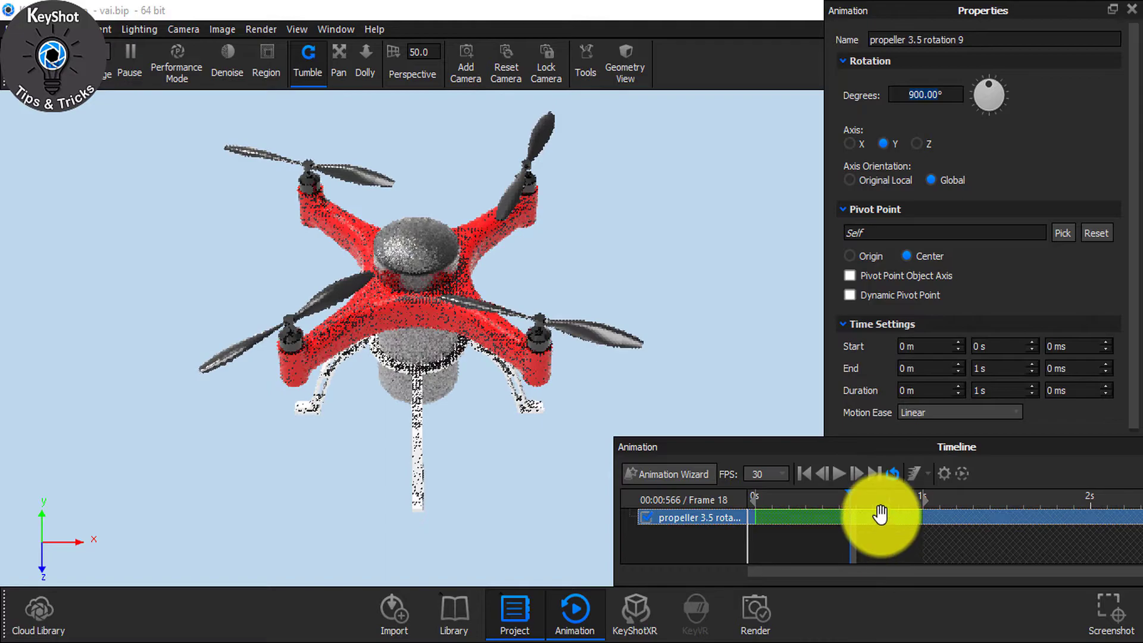
# - Enable motion blur for parts only, excluding the camera
pyautogui.click(911, 470)
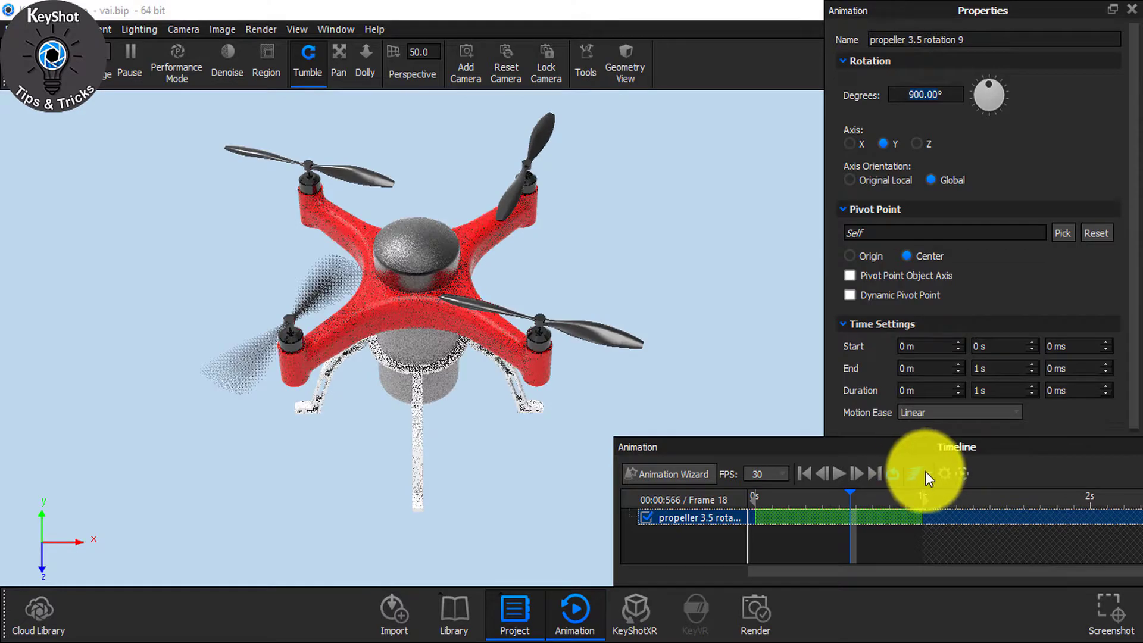
pyautogui.click(926, 472)
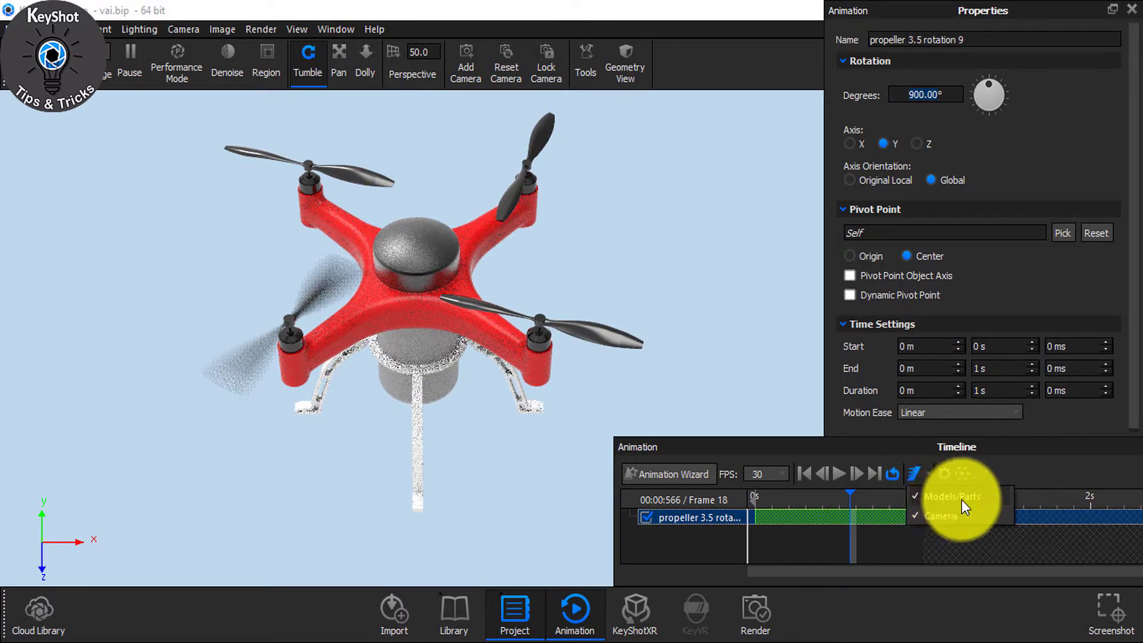
pyautogui.click(931, 517)
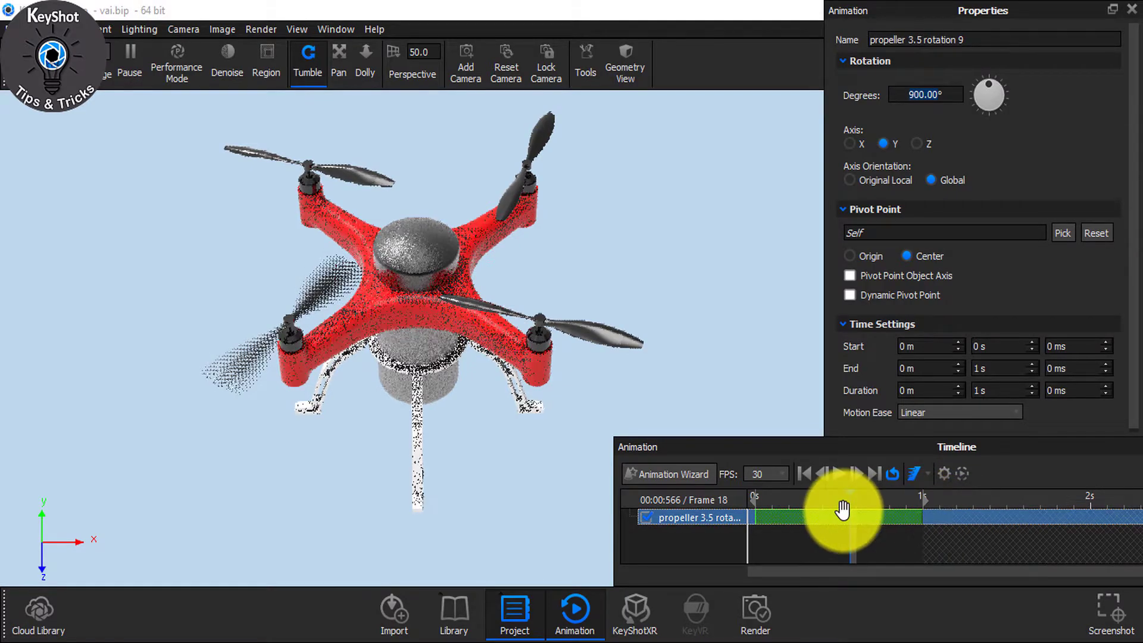
# - Return to the top view and scrub to earlier frames to inspect the propeller blur
pyautogui.moveTo(849, 500)
pyautogui.mouseDown()
pyautogui.moveTo(777, 502)
pyautogui.moveTo(839, 499)
pyautogui.mouseUp()
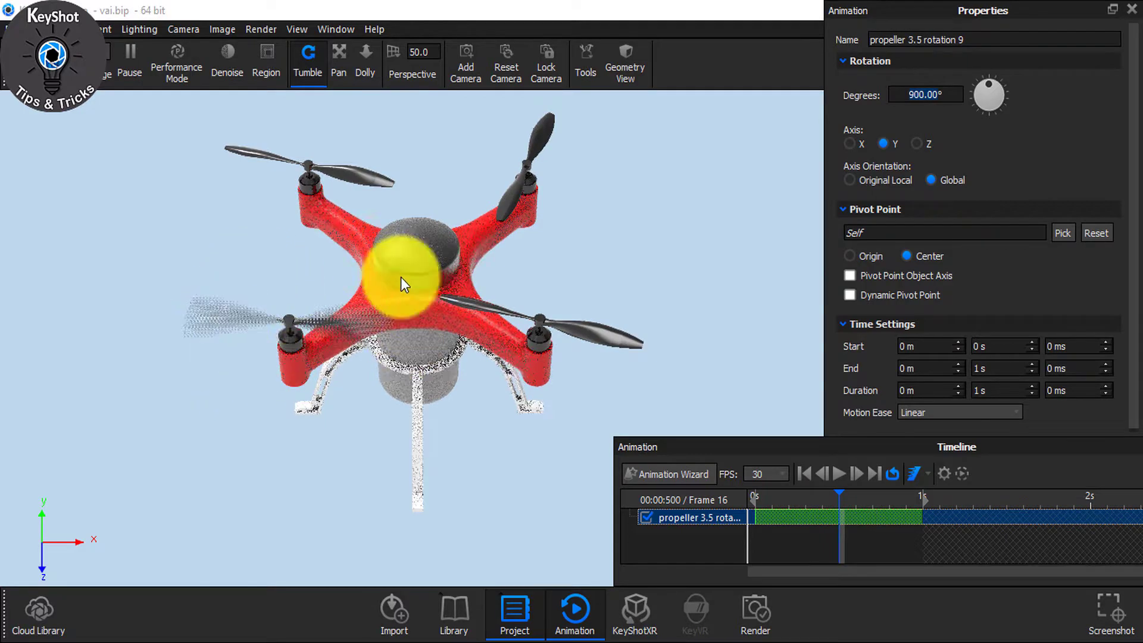
pyautogui.click(506, 71)
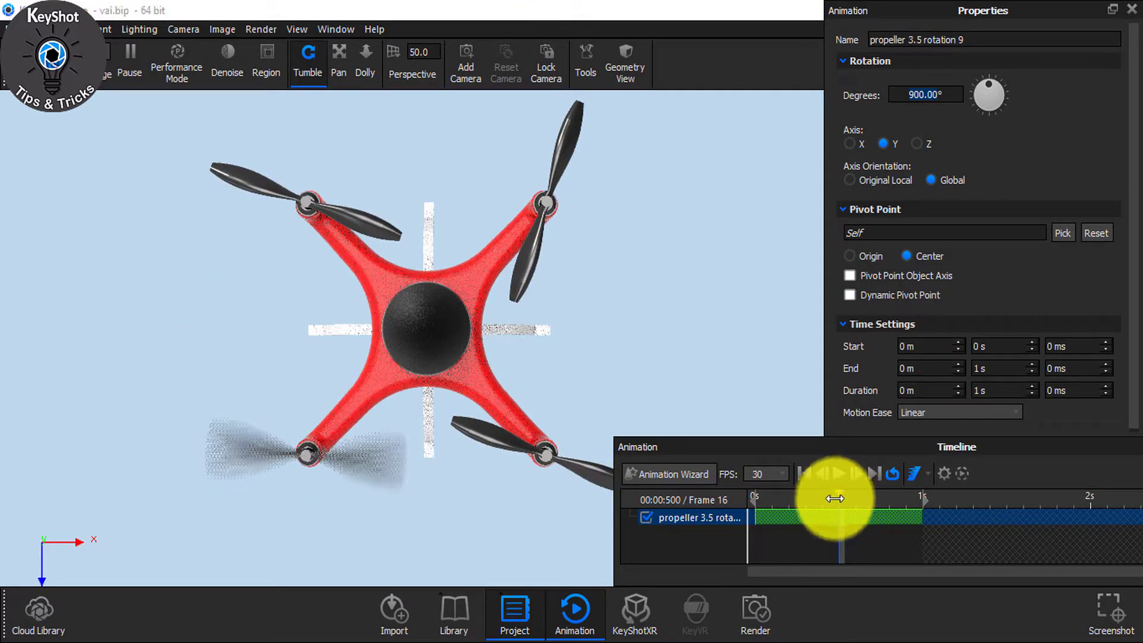
pyautogui.moveTo(836, 493)
pyautogui.mouseDown()
pyautogui.moveTo(781, 493)
pyautogui.moveTo(831, 499)
pyautogui.mouseUp()
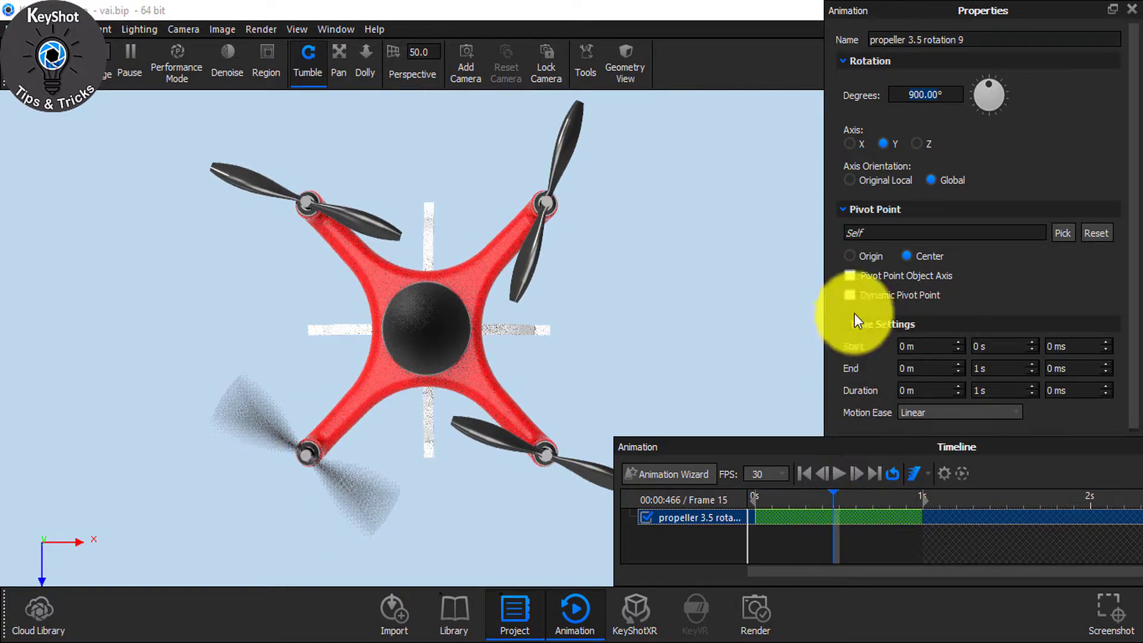
# - Change the propeller rotation from 900° to 700° and preview a later frame
pyautogui.moveTo(992, 82); pyautogui.dragTo(954, 126)
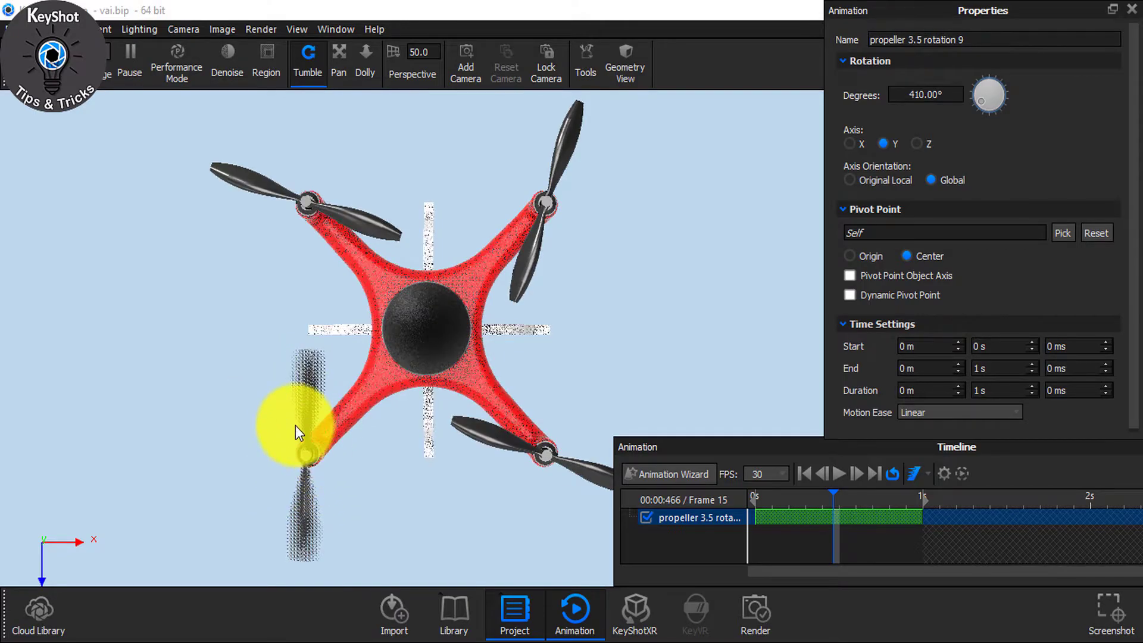
pyautogui.moveTo(983, 105); pyautogui.dragTo(953, 36)
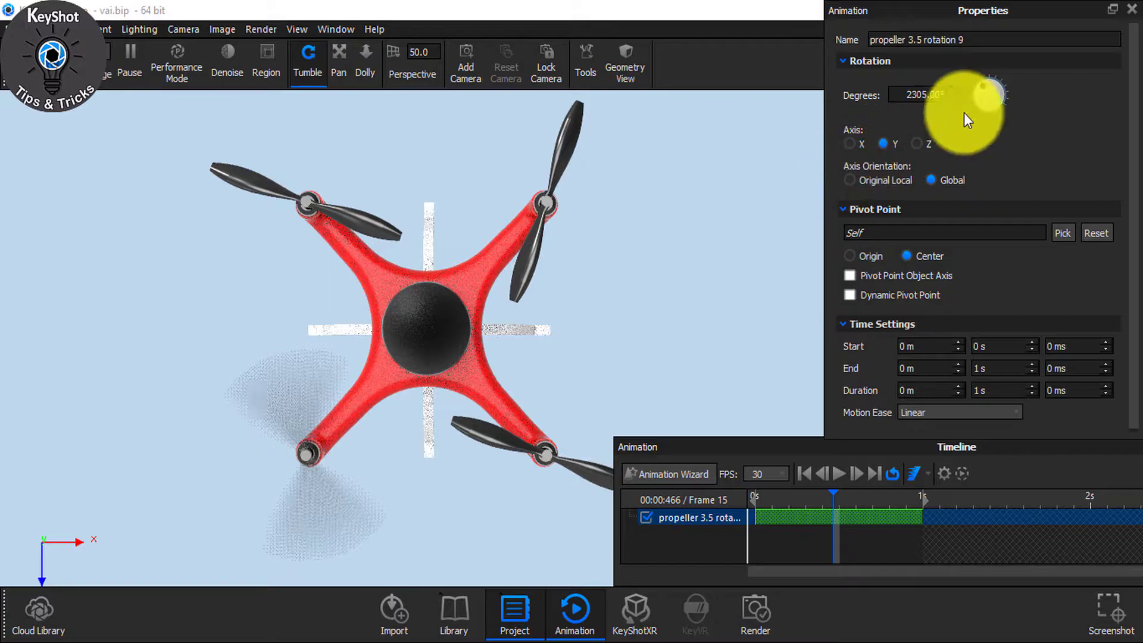
pyautogui.click(928, 95)
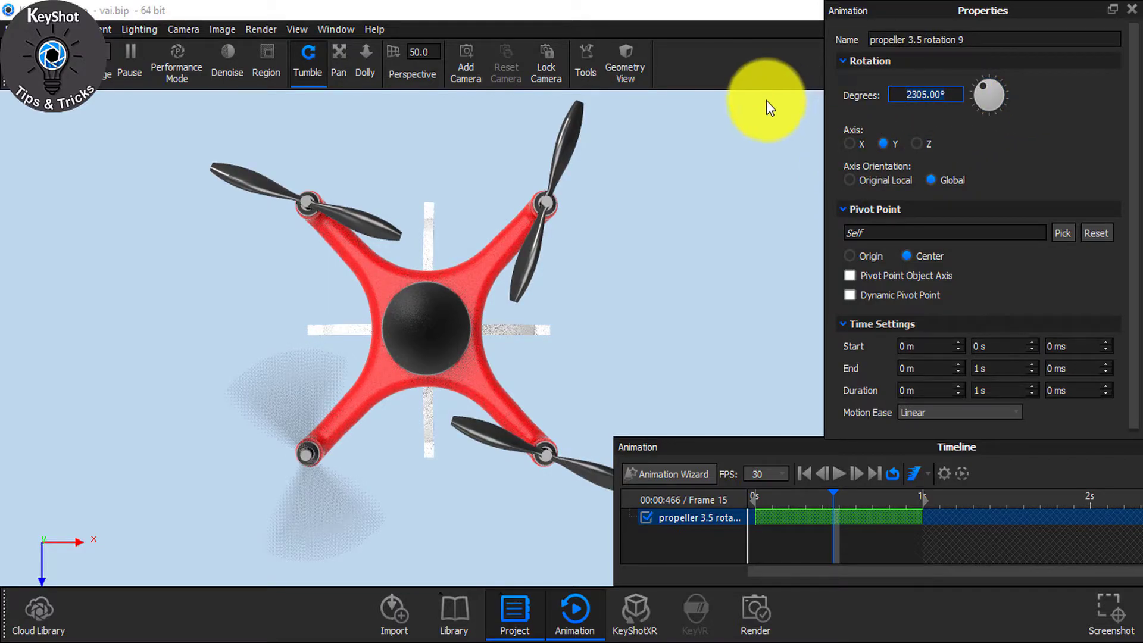
pyautogui.hotkey('ctrl', 'a')
pyautogui.write('700')
pyautogui.press('Return')
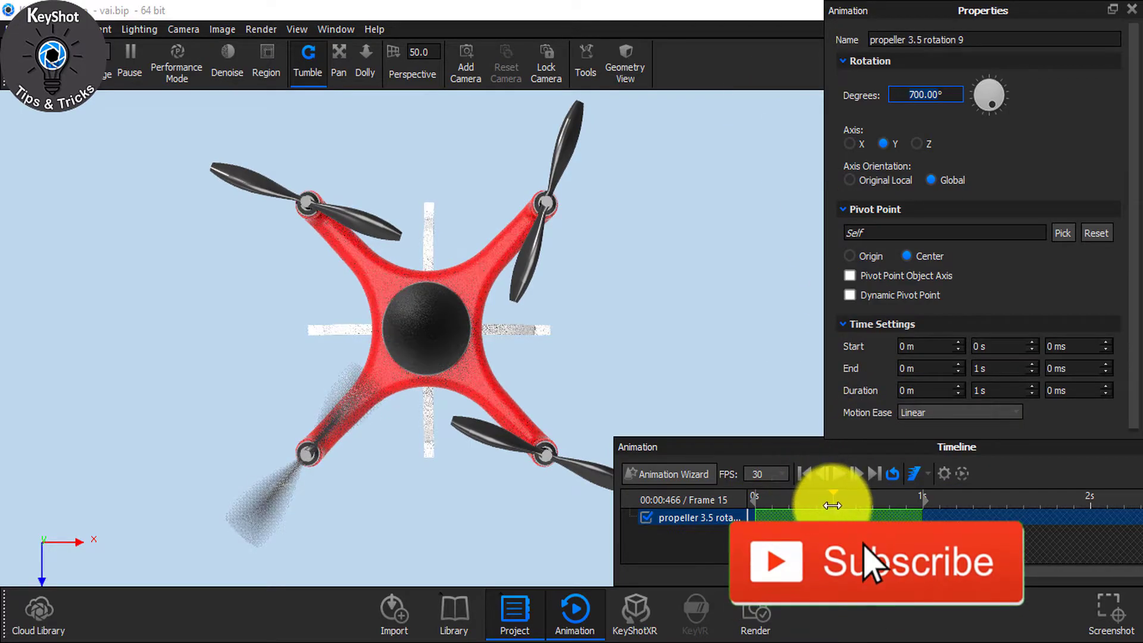
pyautogui.moveTo(833, 504)
pyautogui.mouseDown()
pyautogui.moveTo(867, 502)
pyautogui.moveTo(850, 502)
pyautogui.mouseUp()
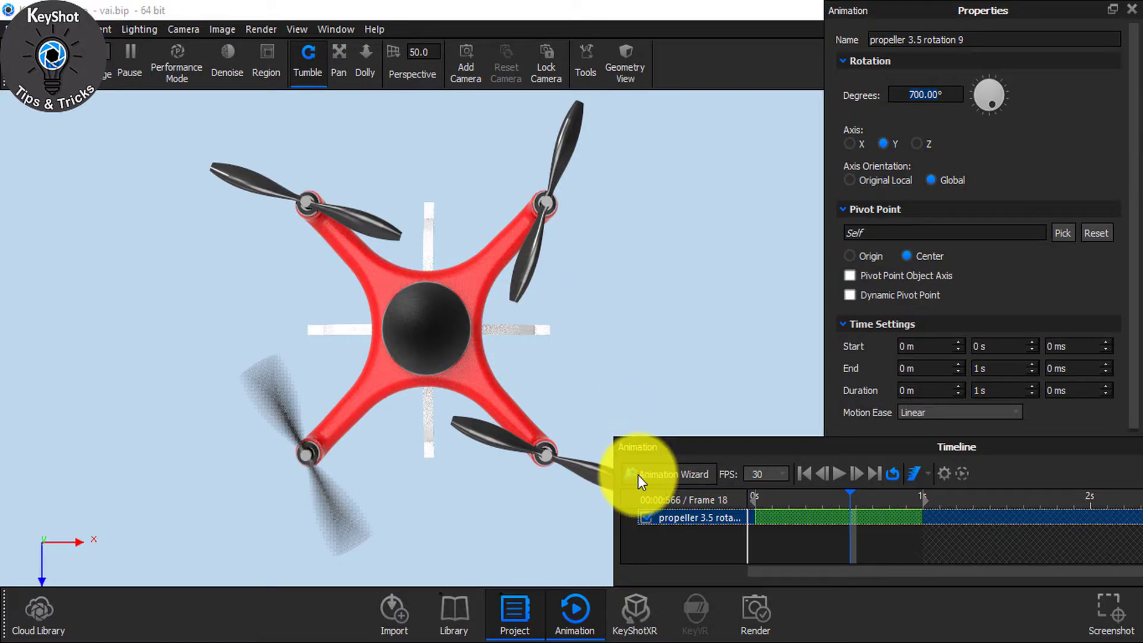
# - Start a new Rotation animation in the wizard, then cancel it
pyautogui.click(667, 480)
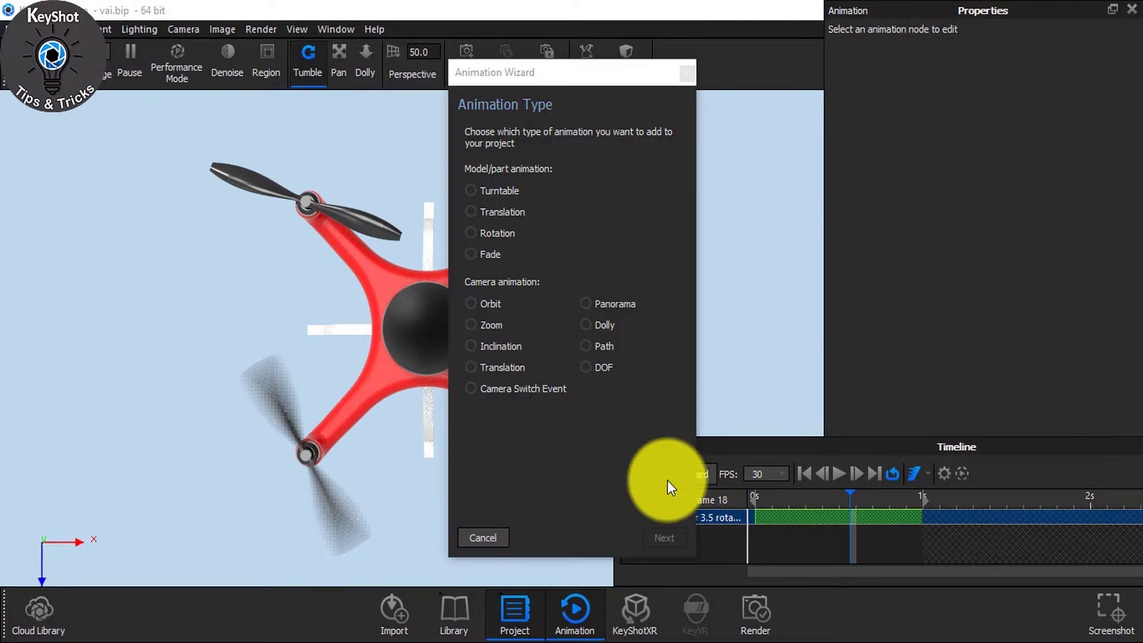
pyautogui.click(502, 232)
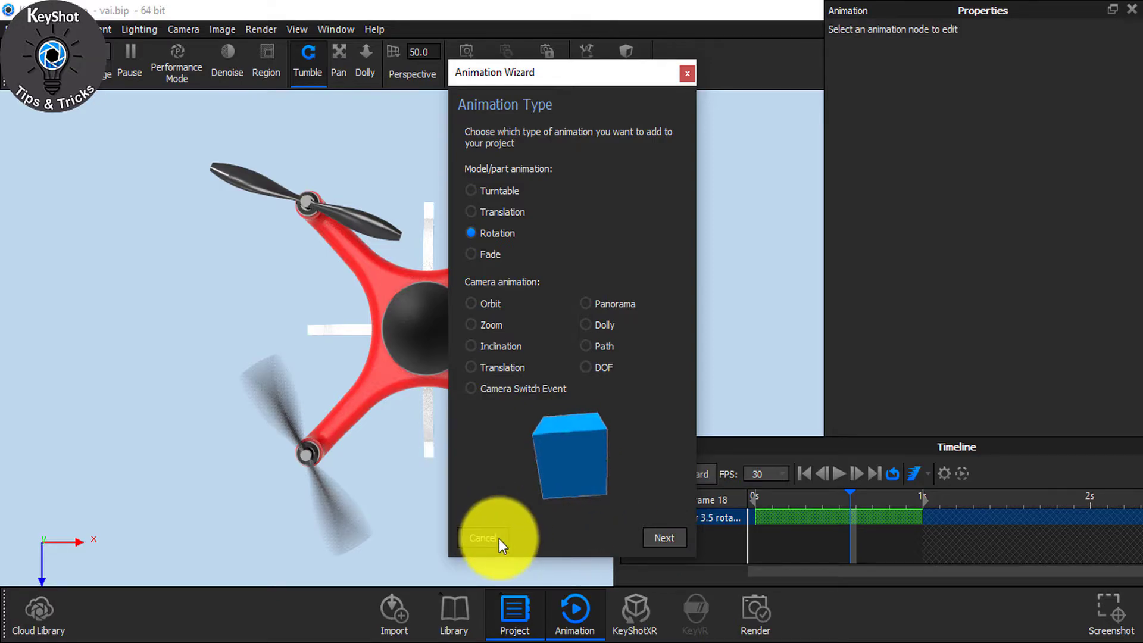
pyautogui.click(483, 537)
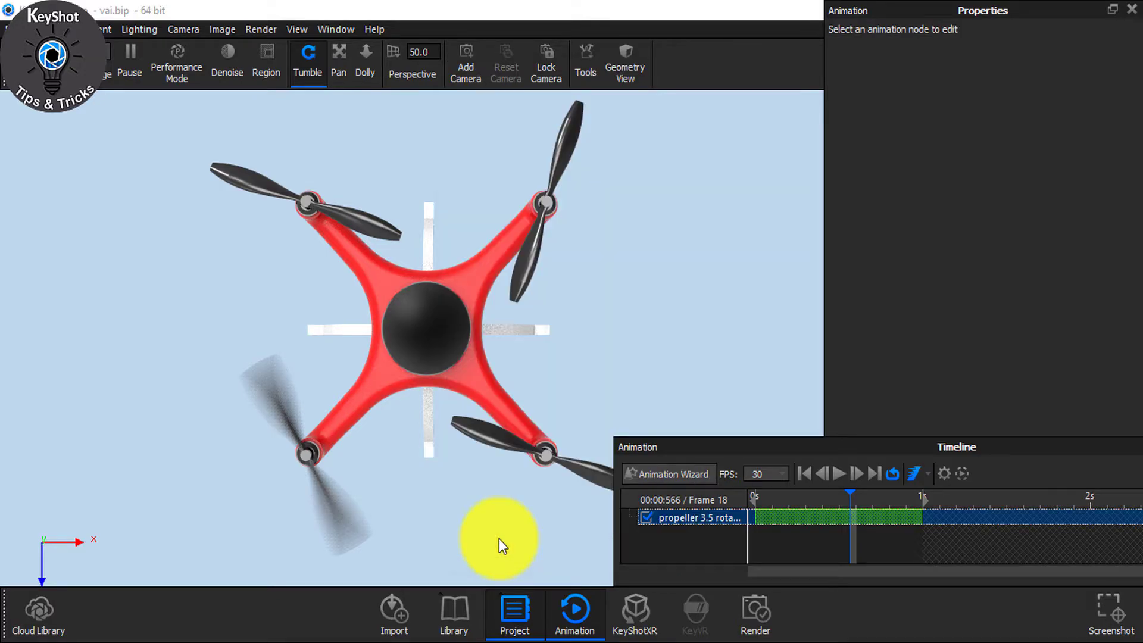
# - Copy the propeller's rotation animation from the Scene tree
pyautogui.click(585, 622)
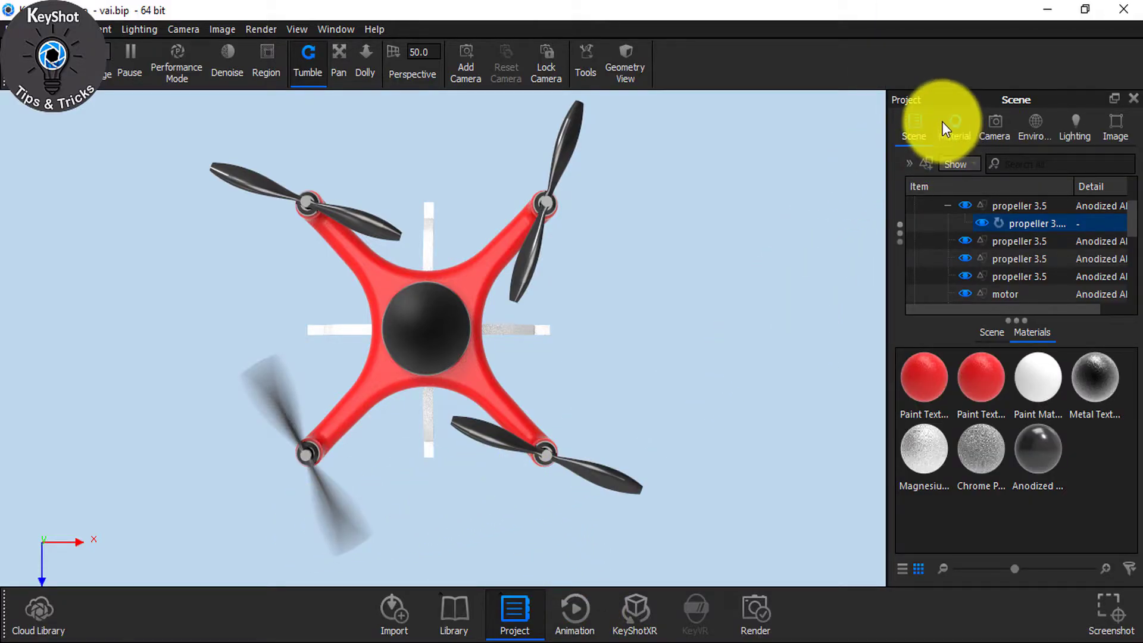
pyautogui.click(1001, 222)
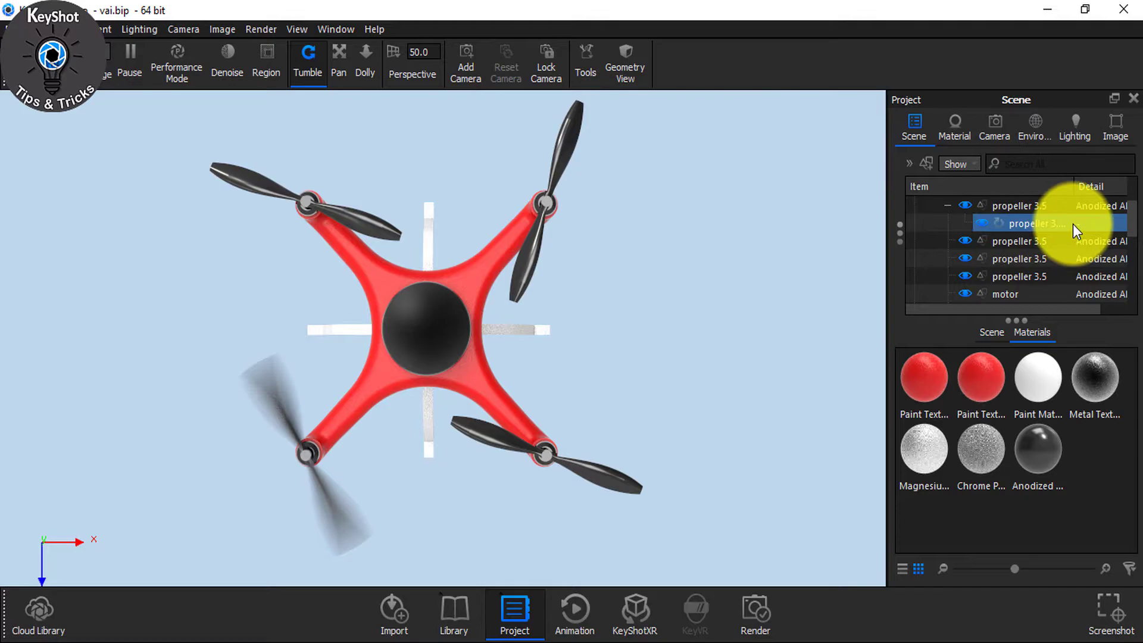
pyautogui.rightClick(1062, 224)
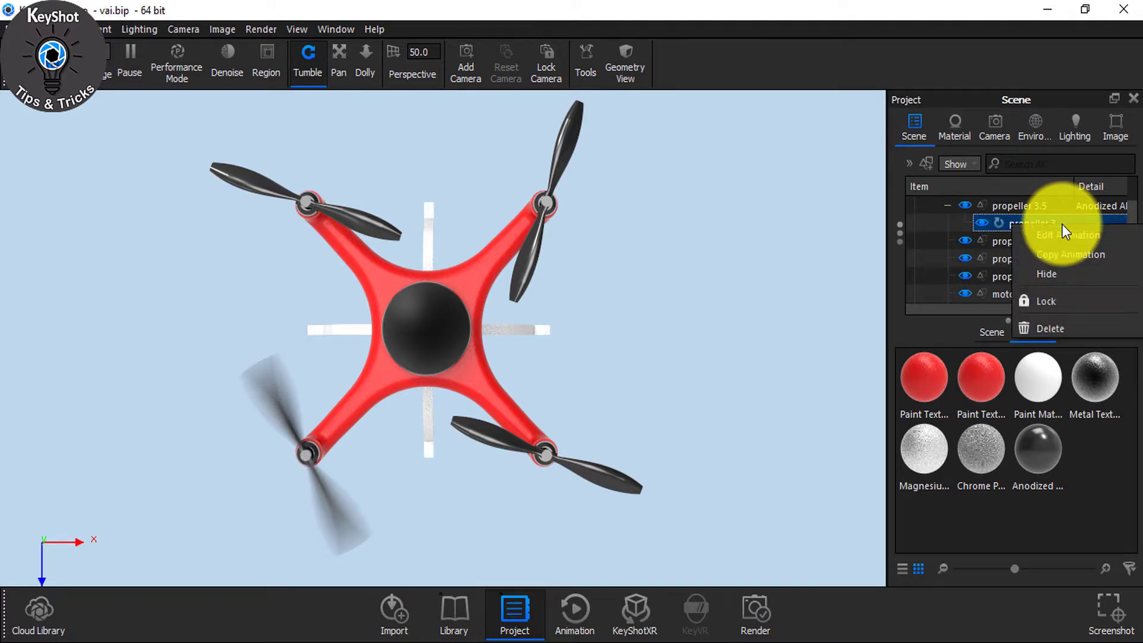
pyautogui.click(1087, 254)
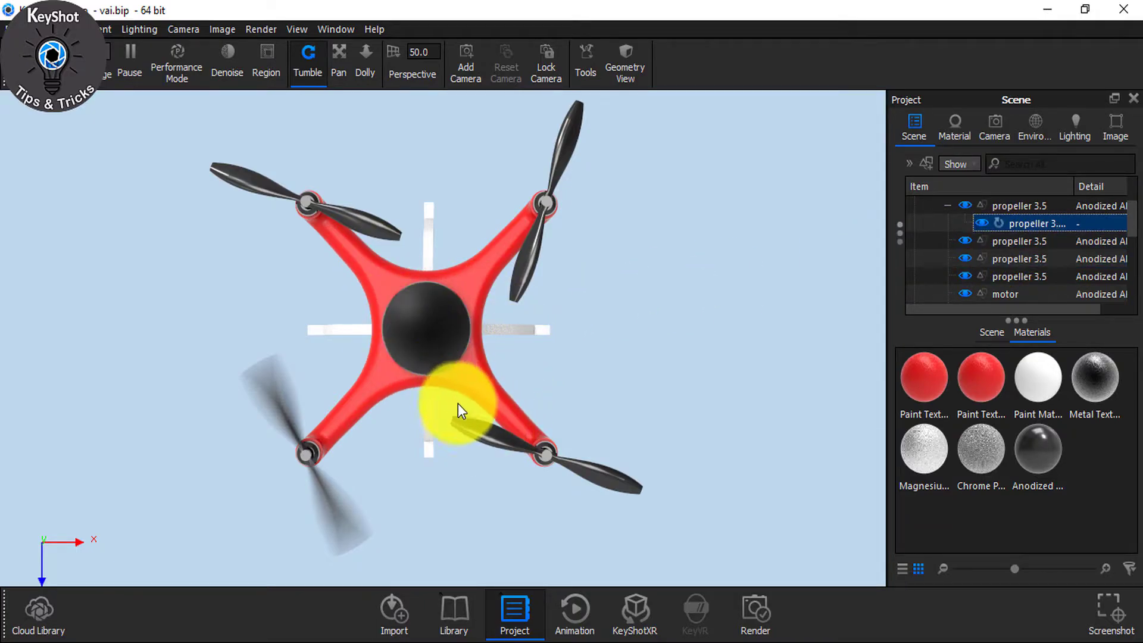
# - Select the lower-right propeller and bring up its Animation menu in the Scene tree
pyautogui.click(489, 430)
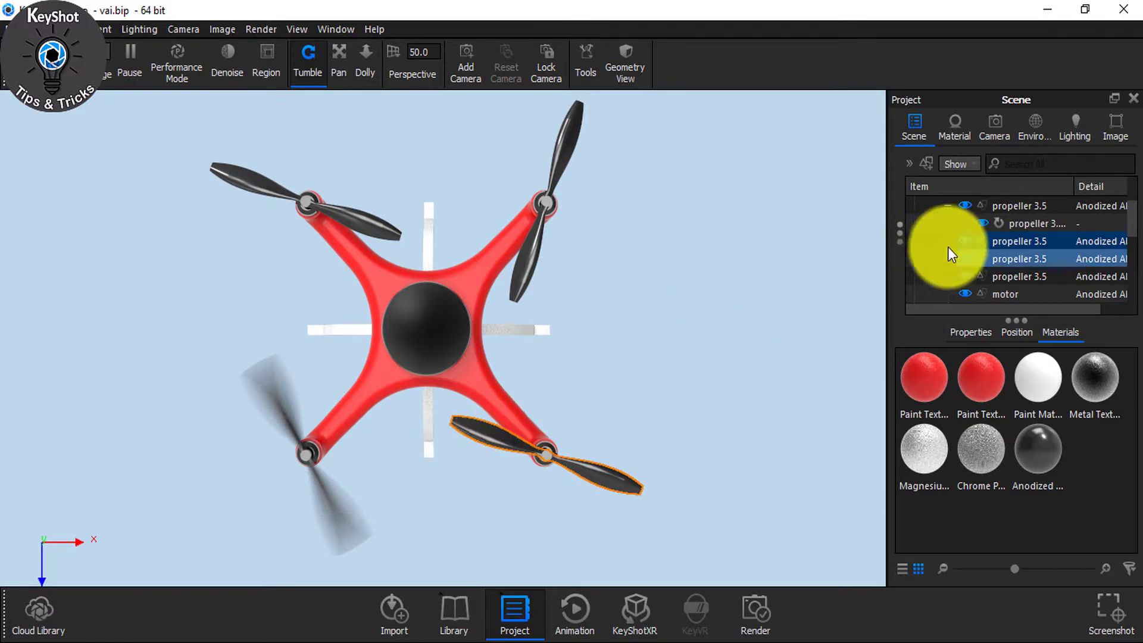
pyautogui.rightClick(1039, 247)
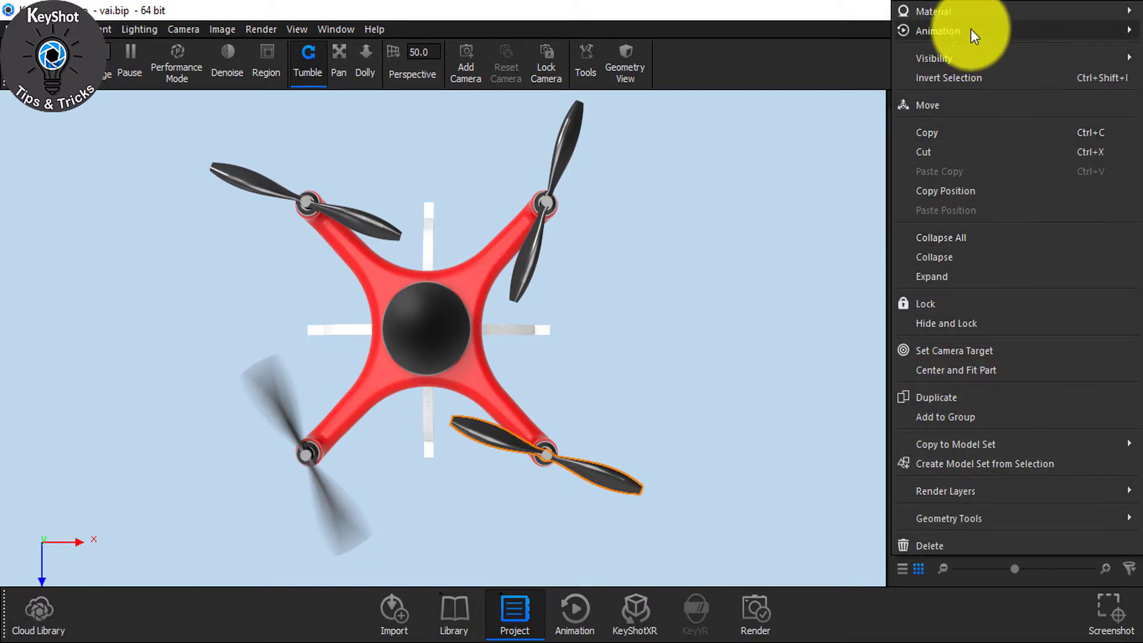
pyautogui.moveTo(972, 35)
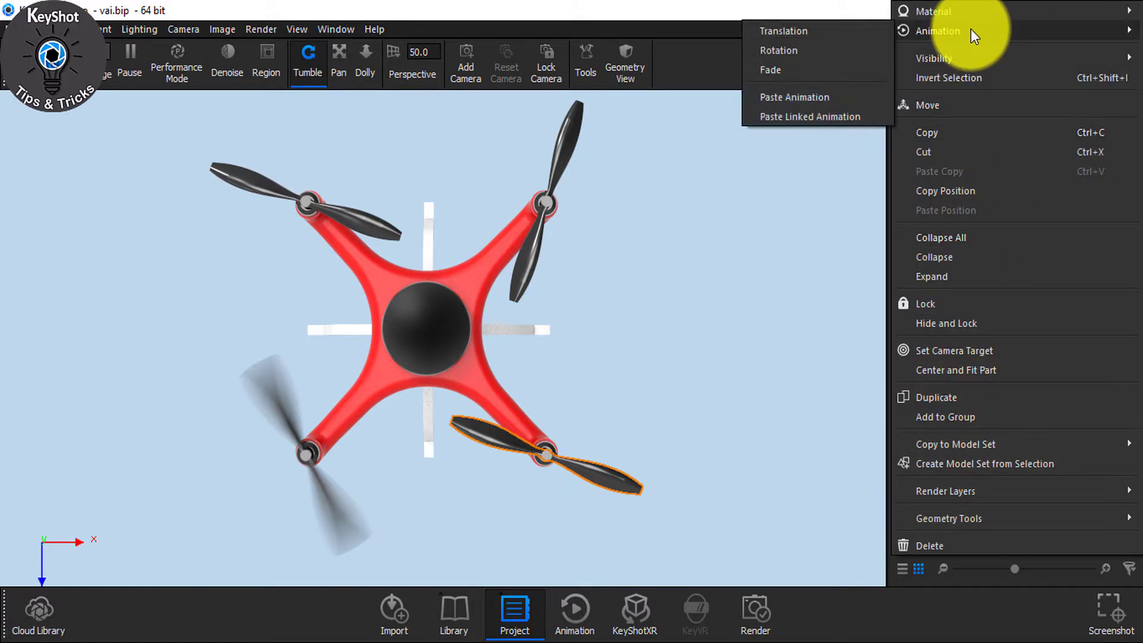
# - Paste the linked rotation, then reduce 'propeller 3.5 rotation 10' to 10° at frame 17
pyautogui.click(833, 108)
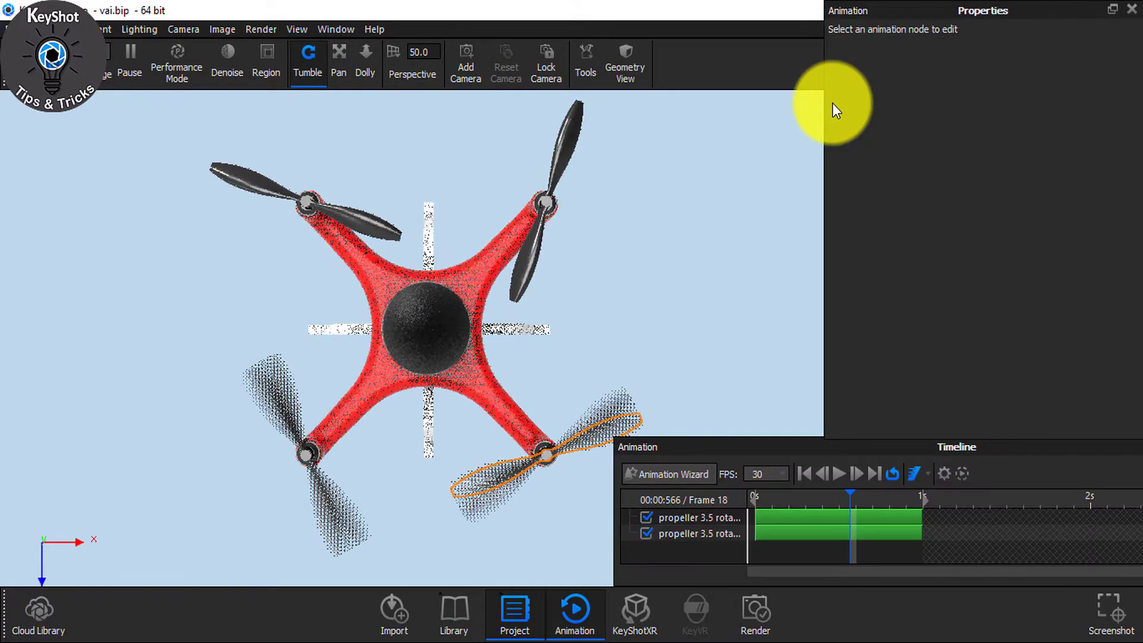
pyautogui.click(816, 530)
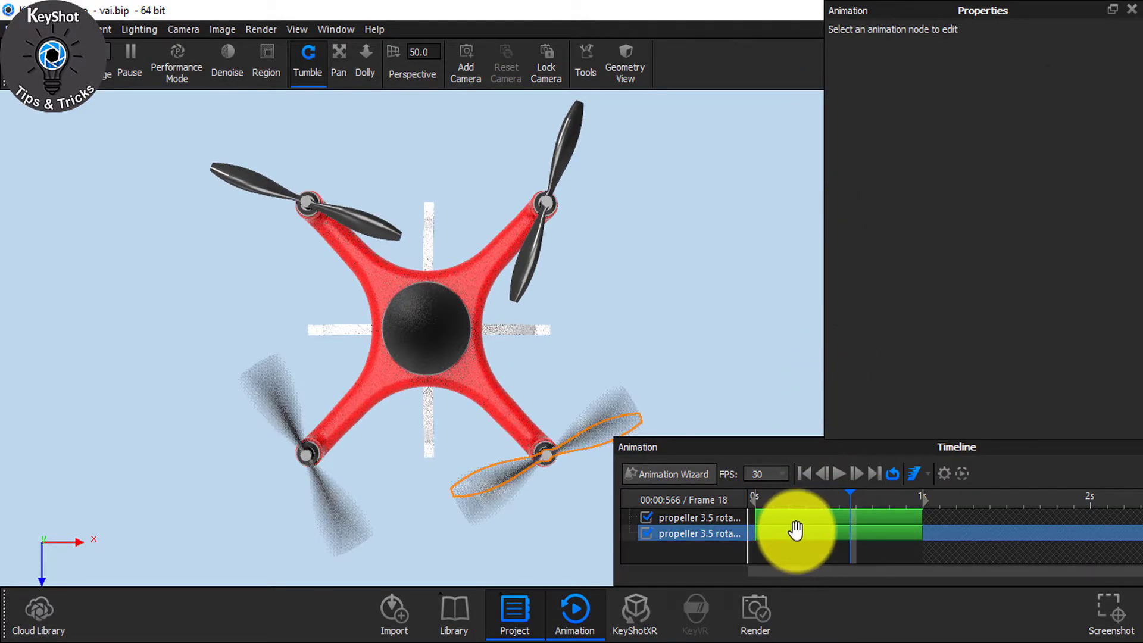
pyautogui.keyDown('ctrl'); pyautogui.click(795, 522); pyautogui.keyUp('ctrl')
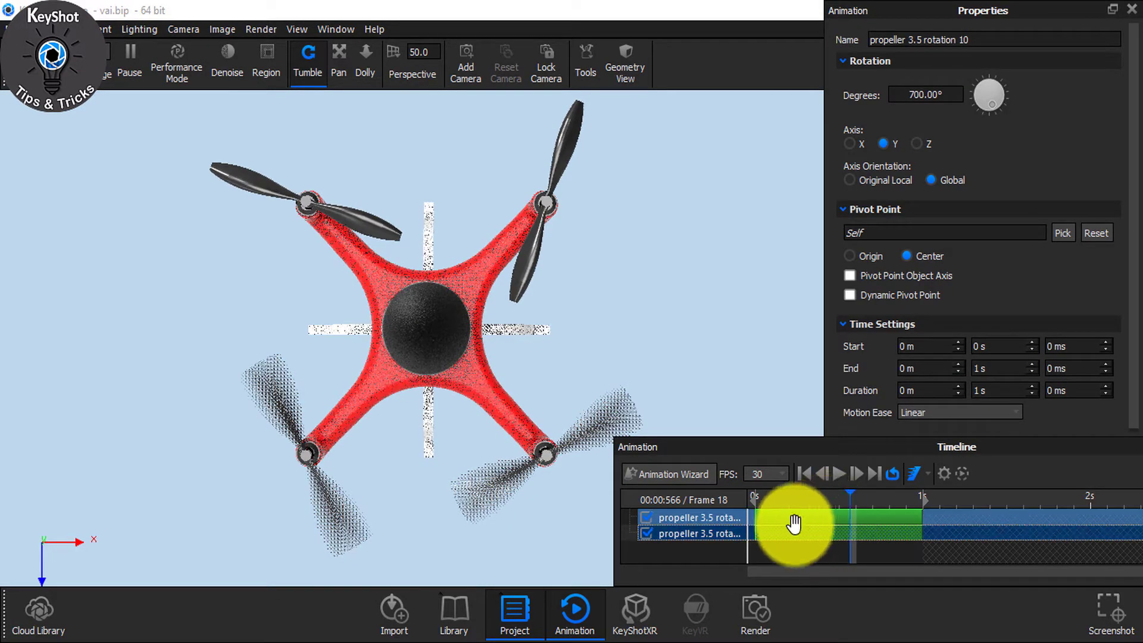
pyautogui.keyDown('ctrl'); pyautogui.click(795, 522); pyautogui.keyUp('ctrl')
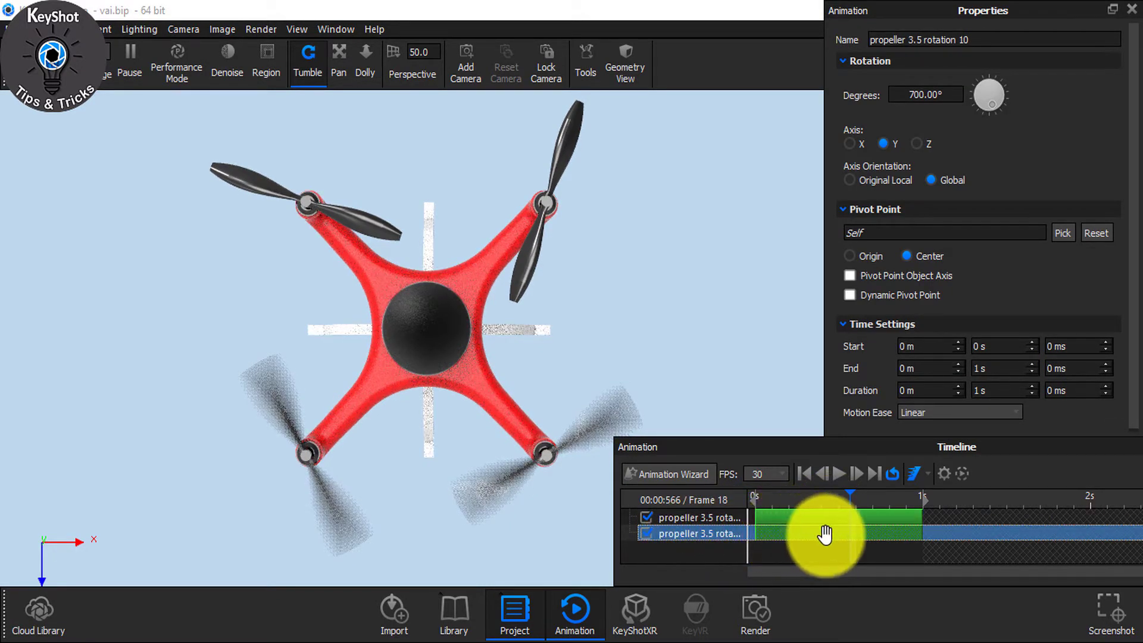
pyautogui.click(842, 501)
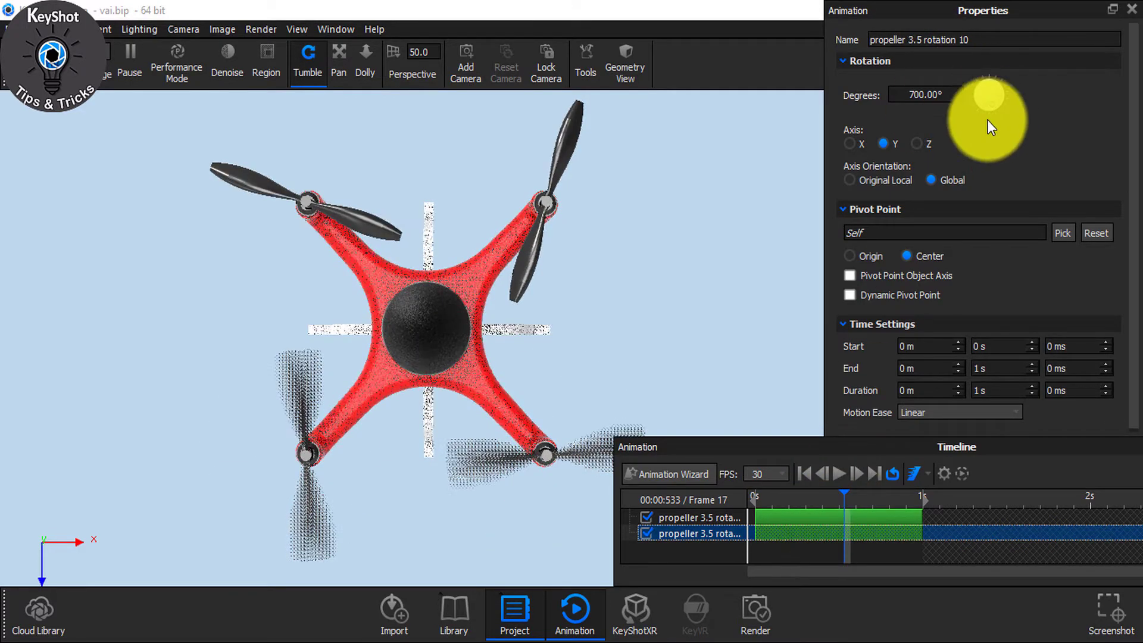
pyautogui.moveTo(995, 102)
pyautogui.mouseDown()
pyautogui.moveTo(1001, 64)
pyautogui.moveTo(949, 115)
pyautogui.moveTo(1016, 99)
pyautogui.moveTo(949, 151)
pyautogui.moveTo(1015, 108)
pyautogui.moveTo(969, 123)
pyautogui.moveTo(1000, 102)
pyautogui.moveTo(984, 122)
pyautogui.mouseUp()
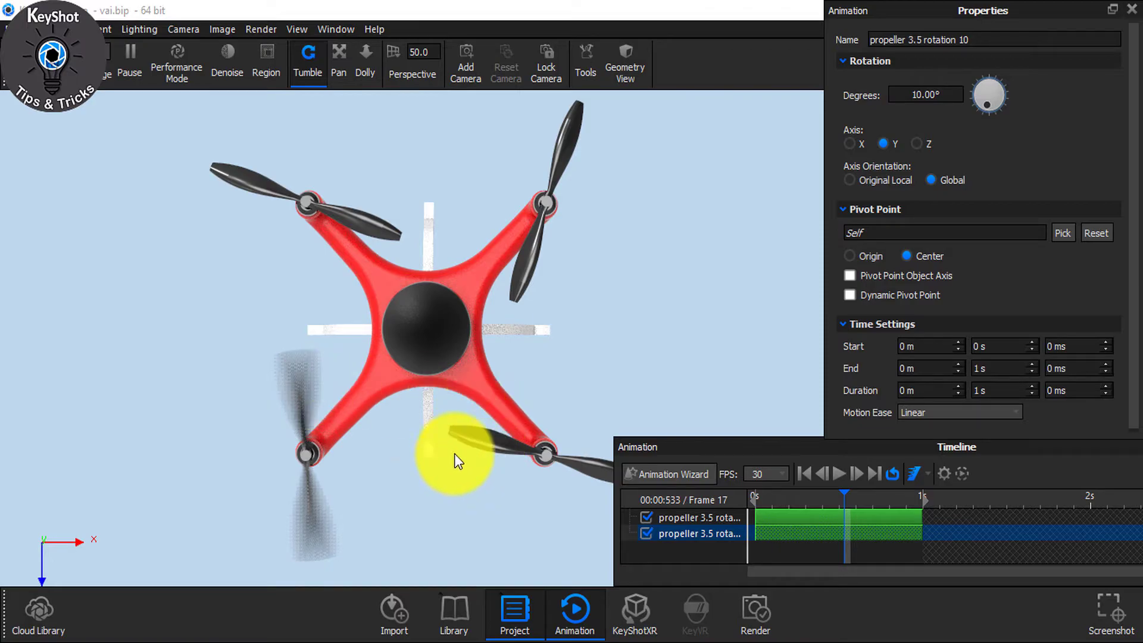
# - Paste the copied rotation as a linked animation onto the upper-right propeller
pyautogui.click(575, 609)
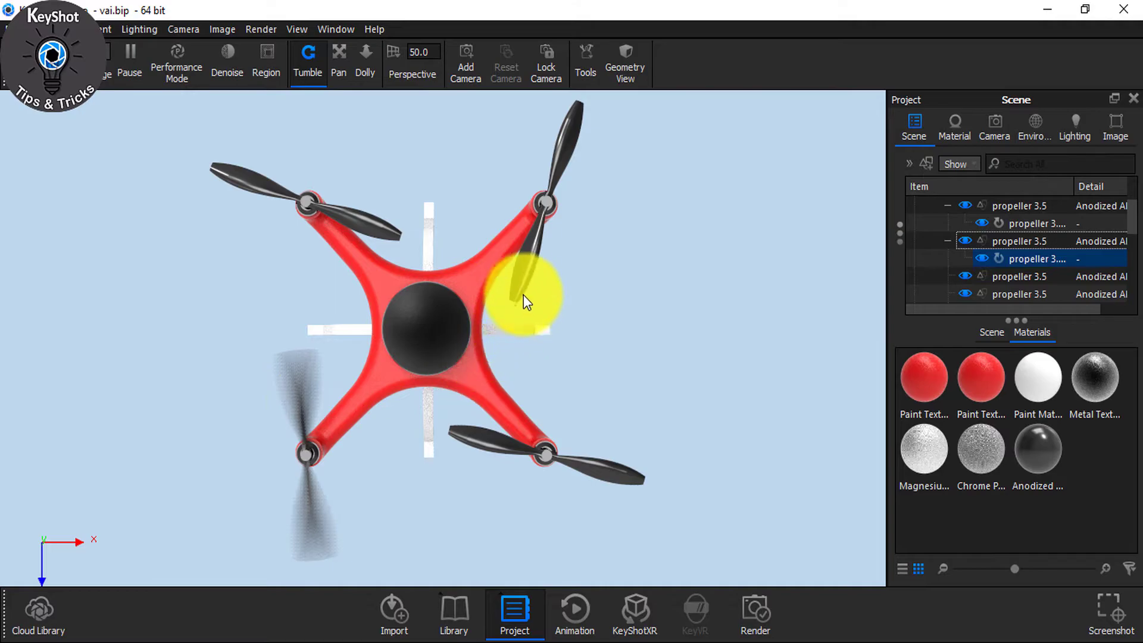
pyautogui.click(525, 274)
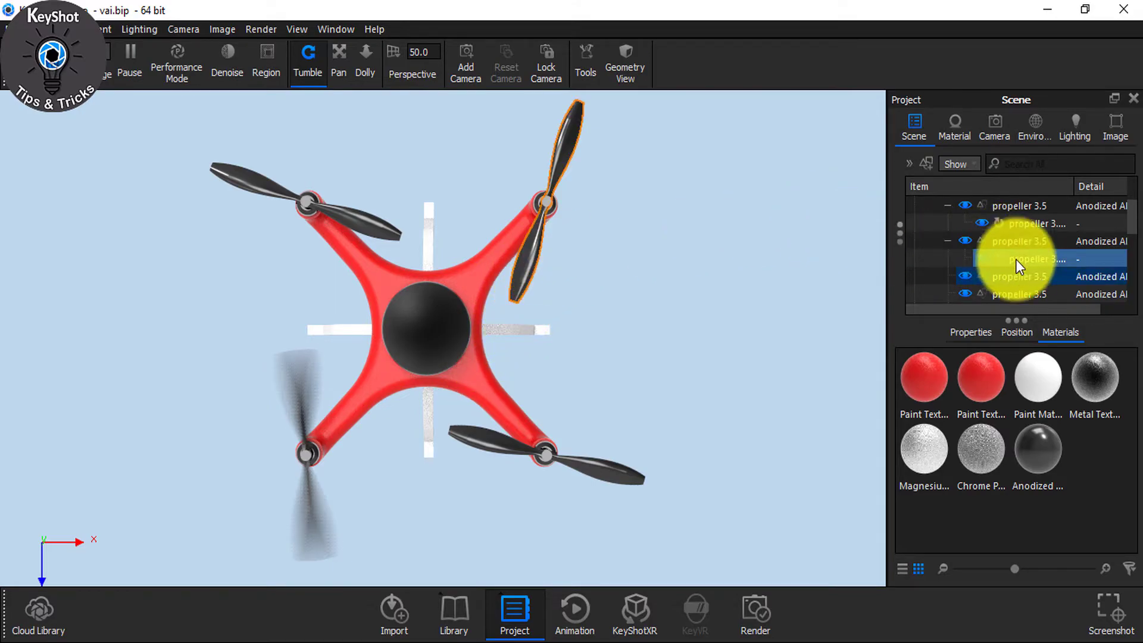
pyautogui.rightClick(1022, 277)
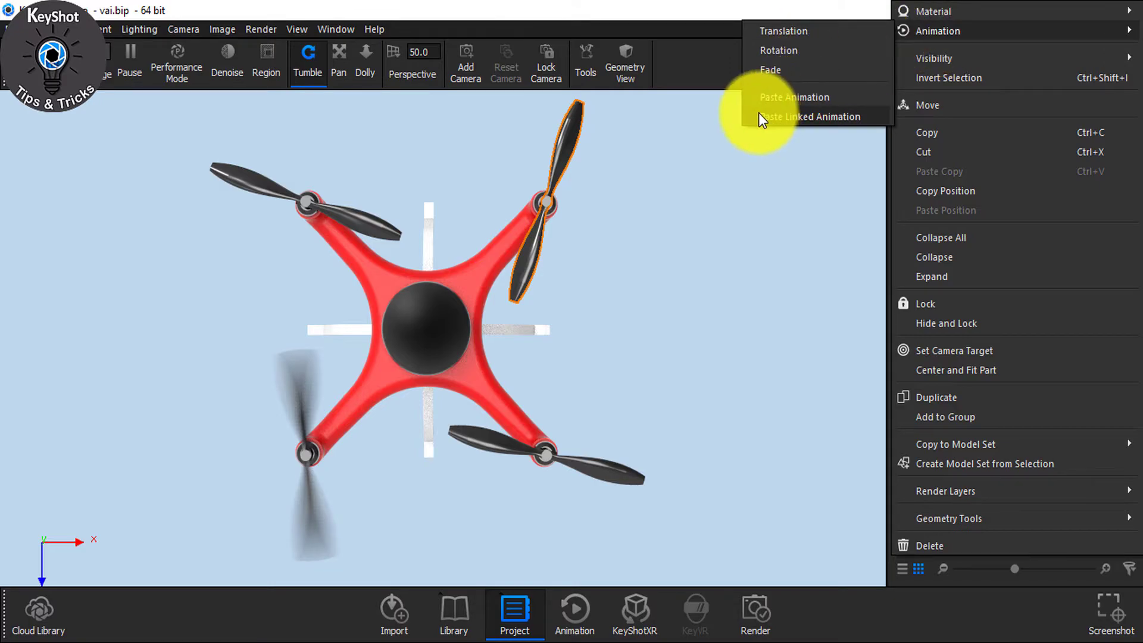
pyautogui.click(846, 117)
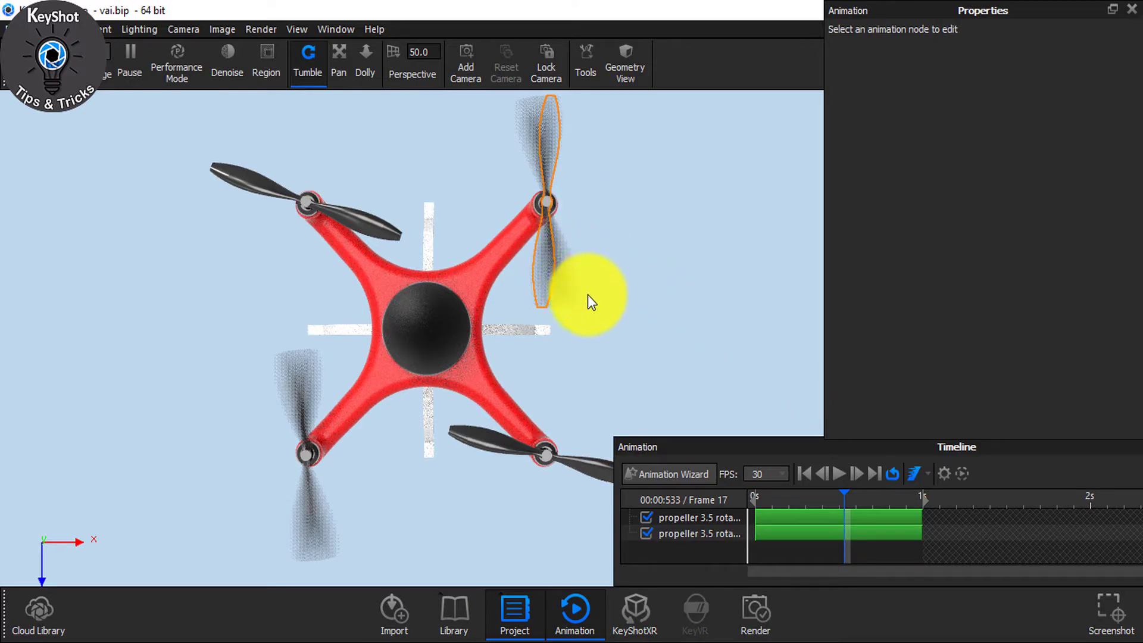
# - Select the 'propeller 3.5 rotation 9' track in the animation timeline
pyautogui.click(657, 289)
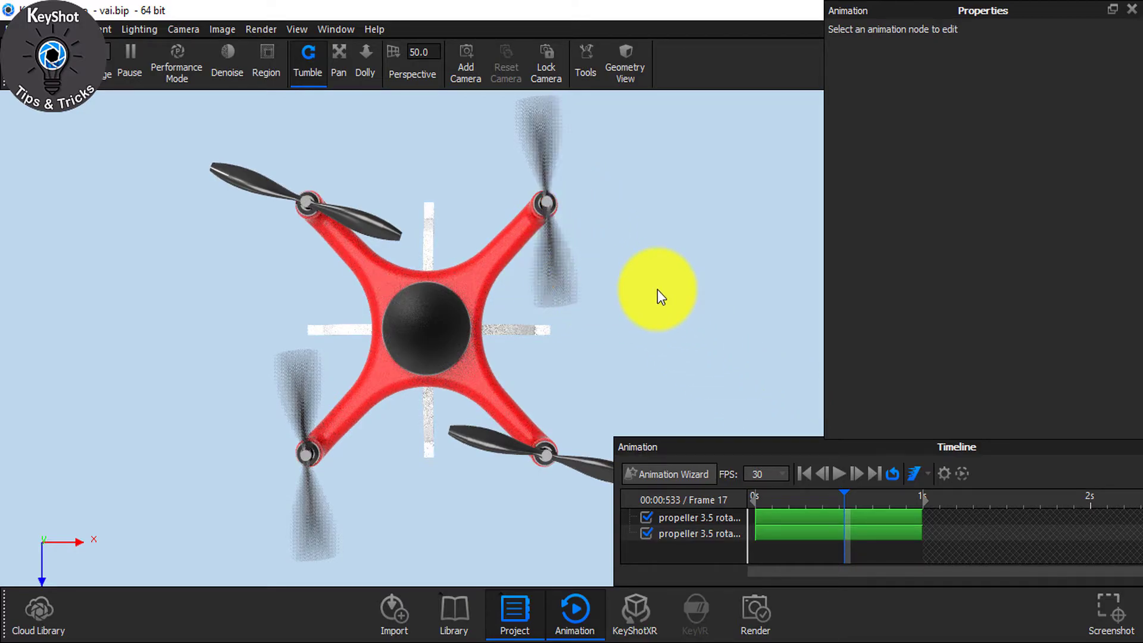
pyautogui.click(797, 518)
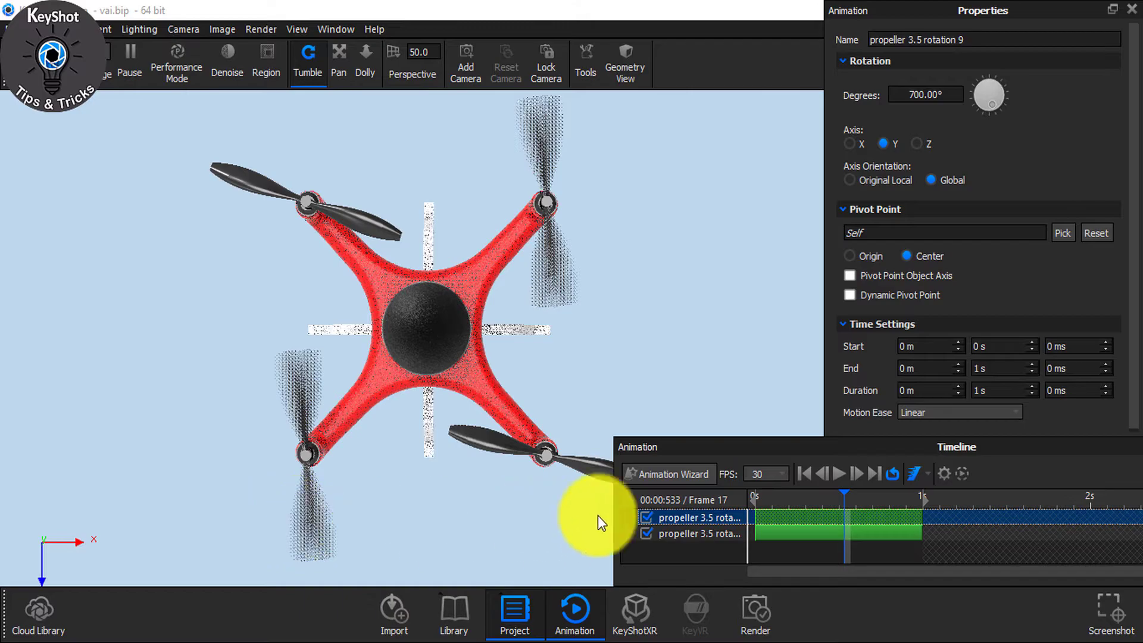
pyautogui.click(791, 532)
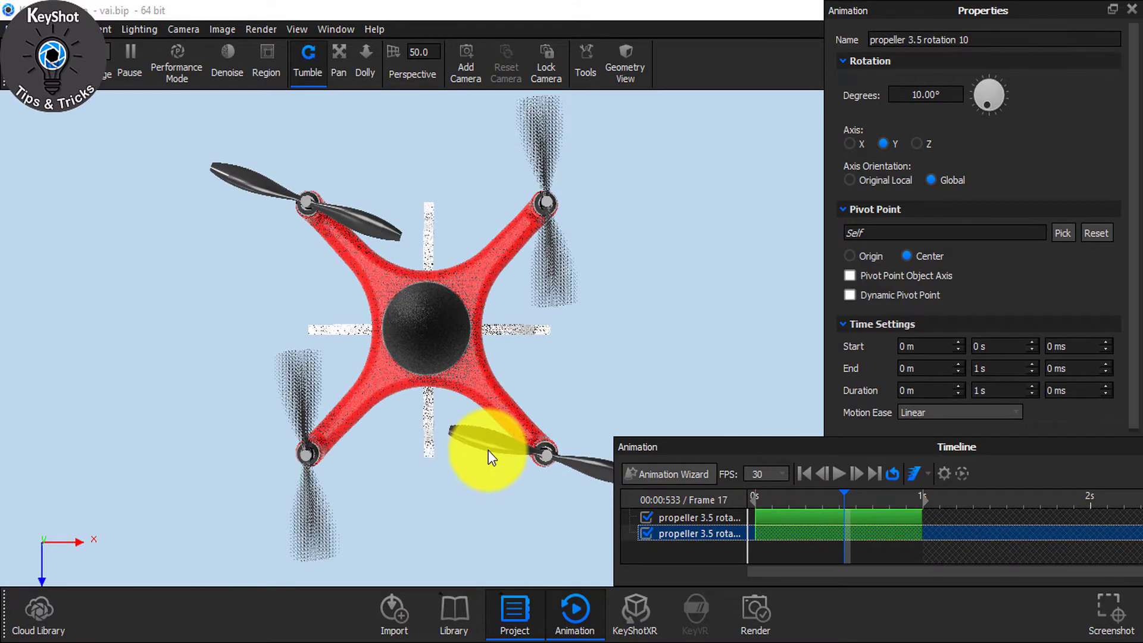
pyautogui.click(787, 556)
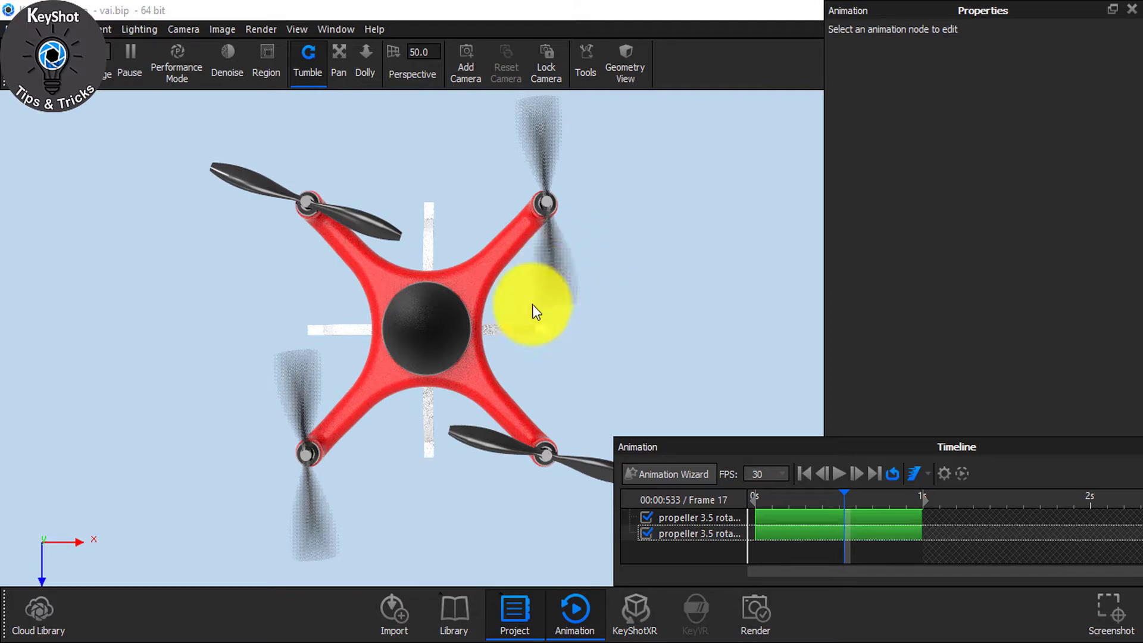
pyautogui.click(754, 517)
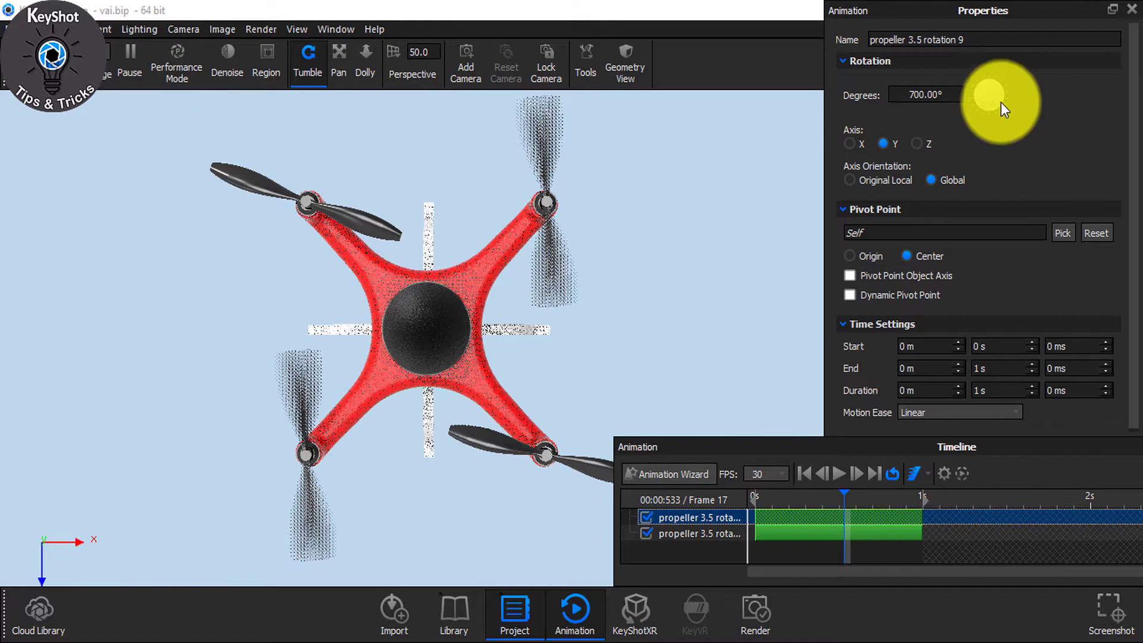
# - Change that rotation's Degrees from 700 to 800 in Properties
pyautogui.moveTo(995, 105); pyautogui.dragTo(952, 109)
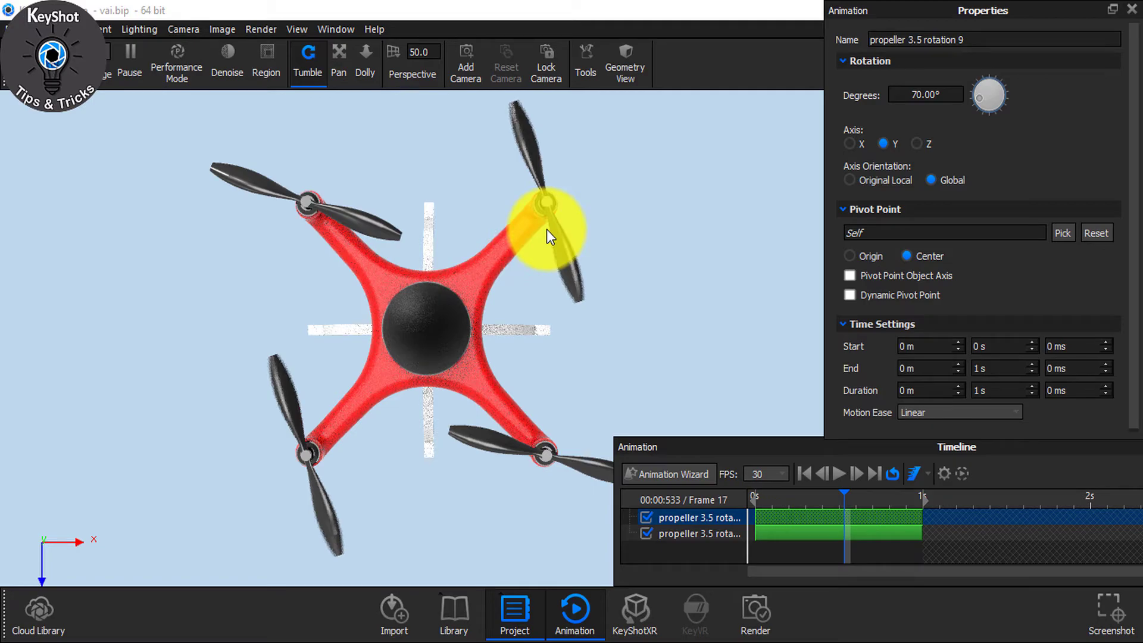
pyautogui.click(883, 97)
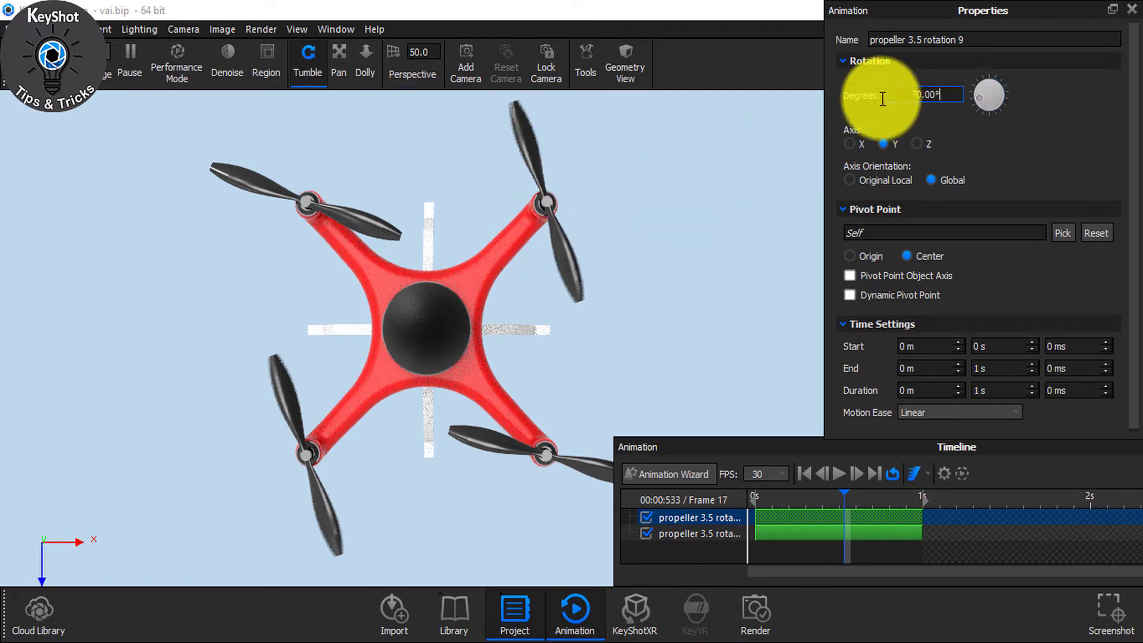
pyautogui.hotkey('ctrl', 'a')
pyautogui.write('800')
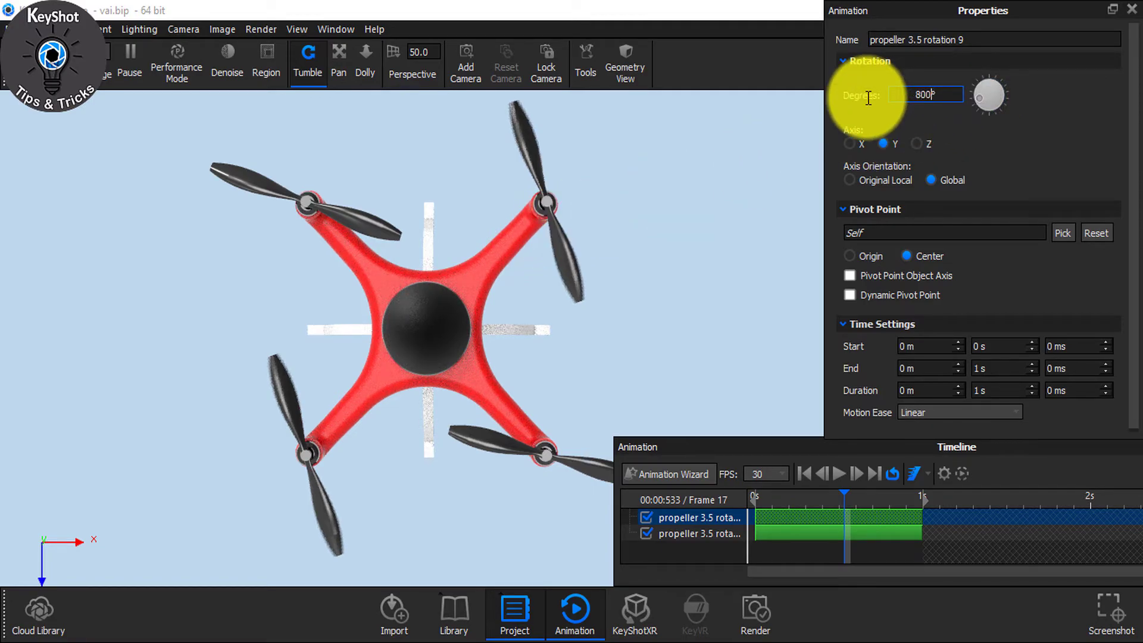
pyautogui.press('Return')
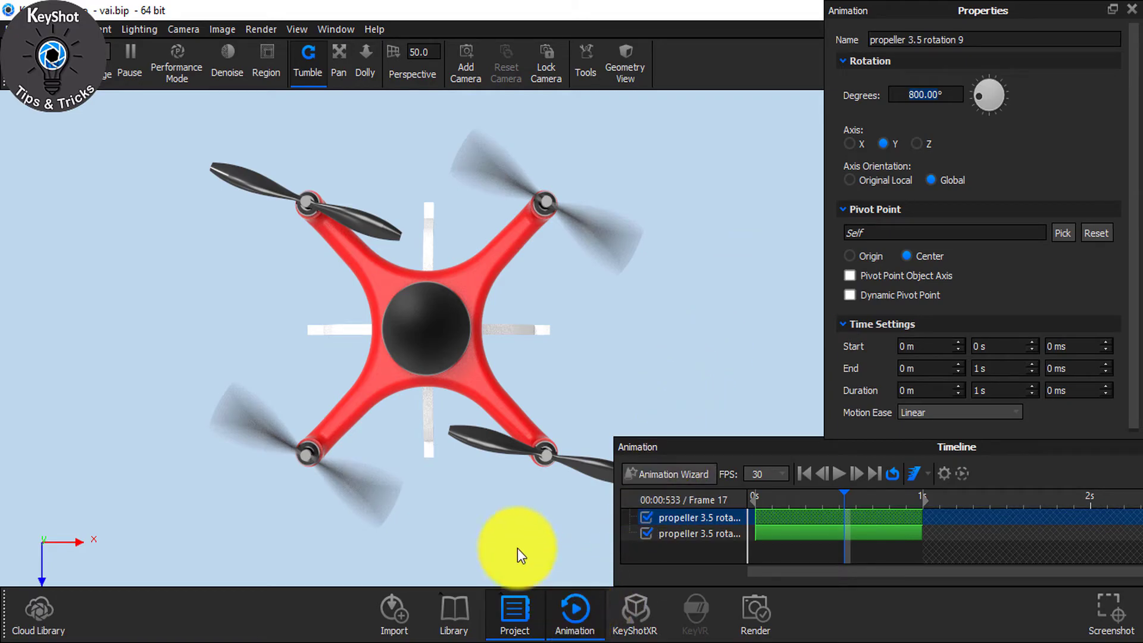
# - Paste the rotation as a linked animation onto the top-left propeller
pyautogui.click(378, 233)
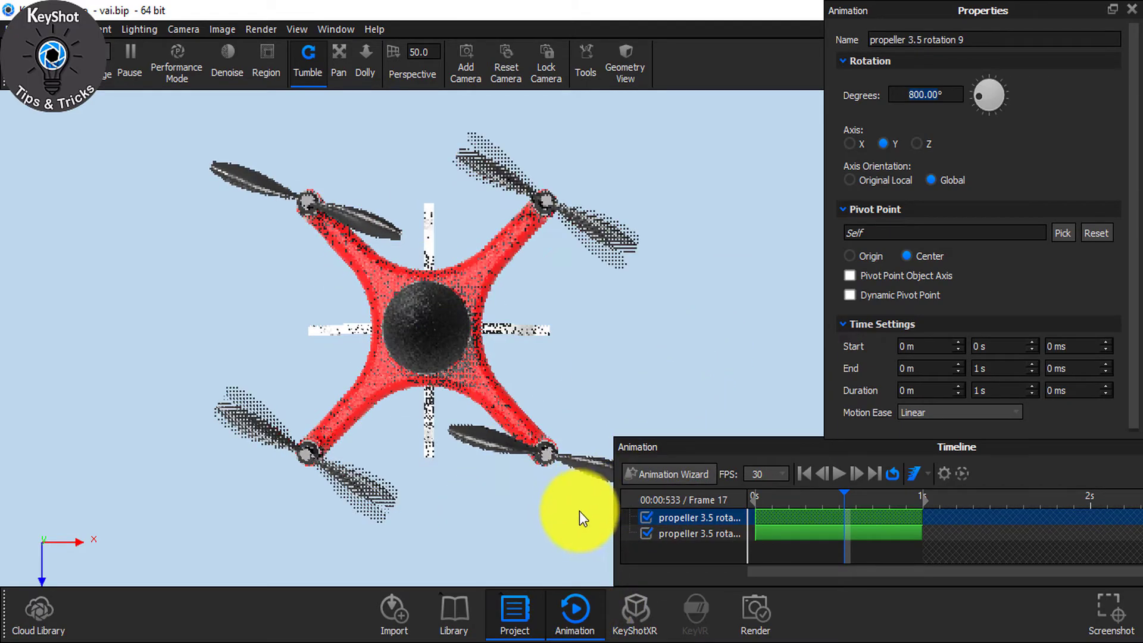
pyautogui.click(568, 617)
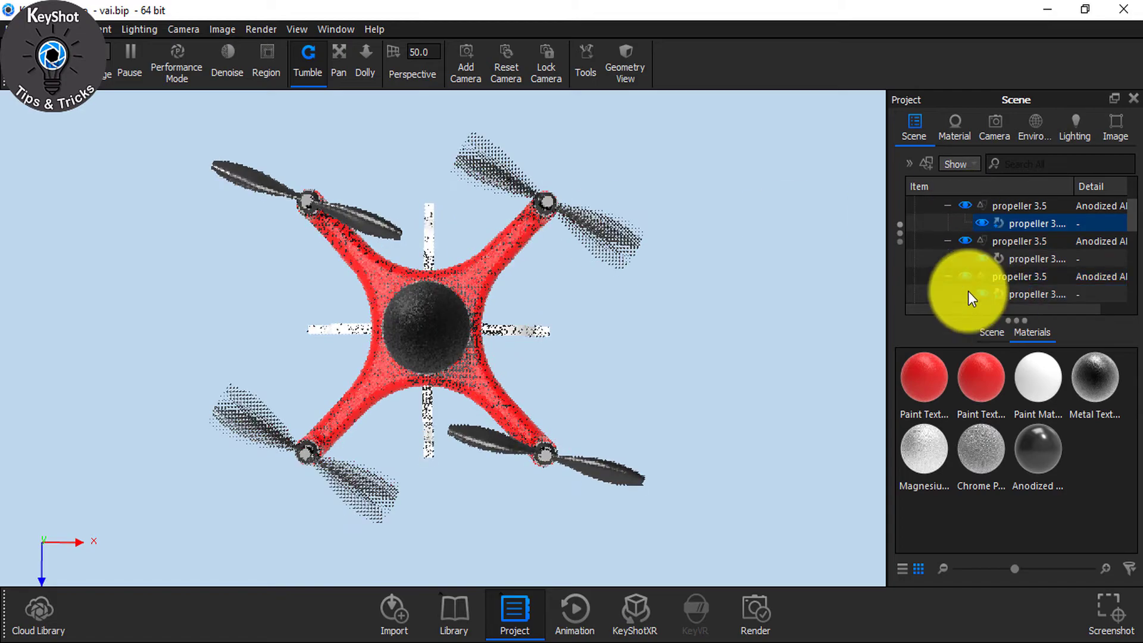
pyautogui.click(373, 231)
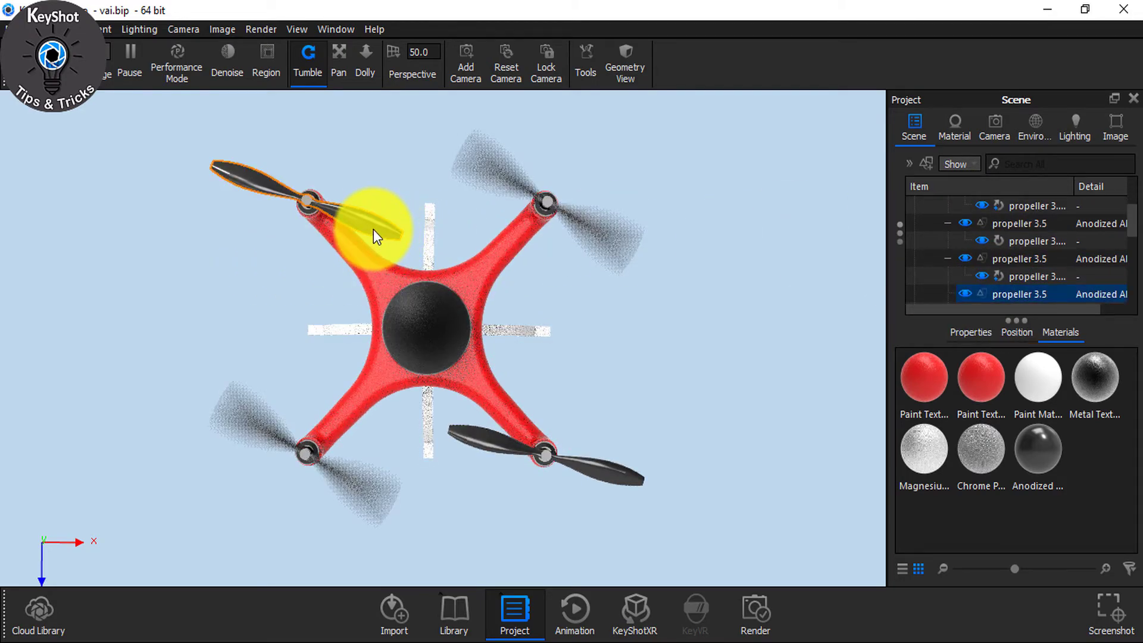
pyautogui.rightClick(1003, 292)
pyautogui.moveTo(936, 35)
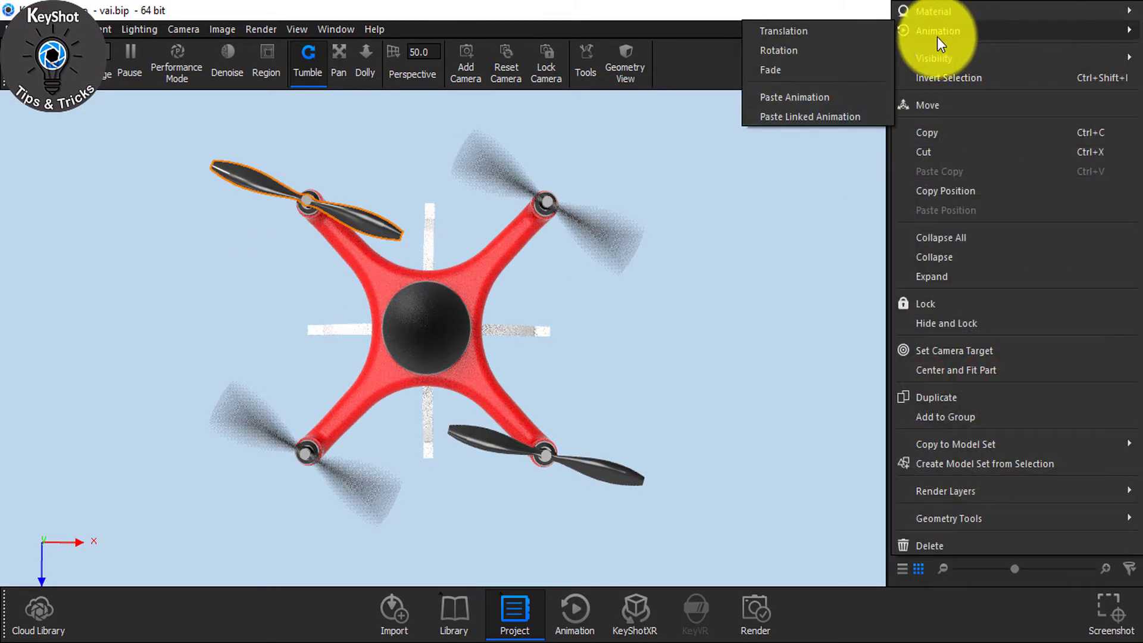
pyautogui.click(799, 115)
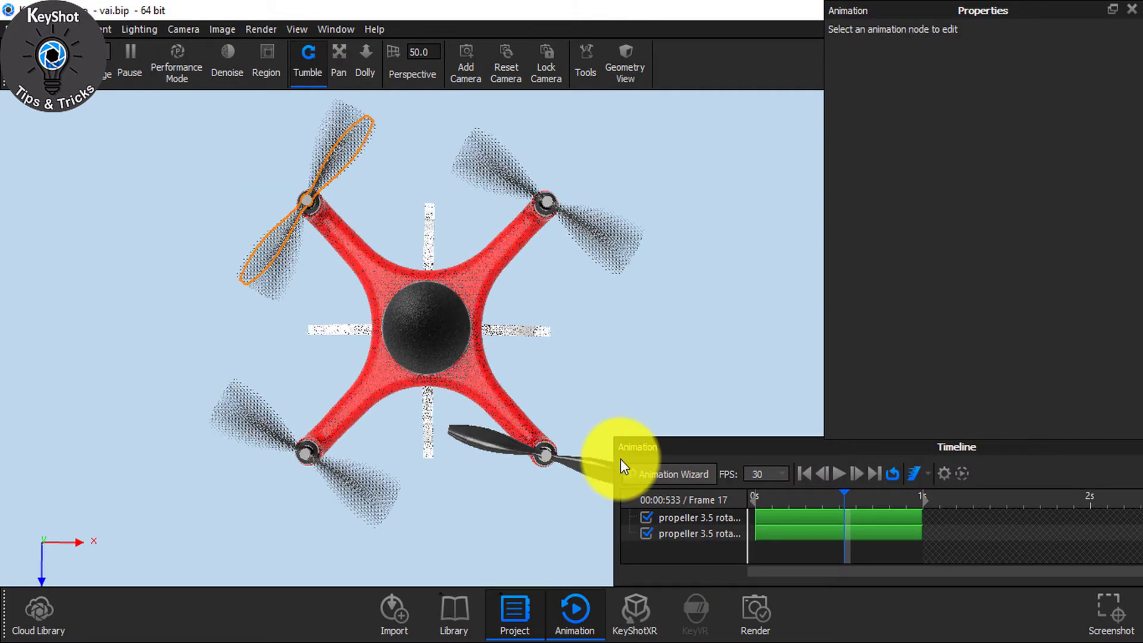
# - Set 'propeller 3.5 rotation 10' to 800 degrees and return to the scene tree
pyautogui.click(796, 533)
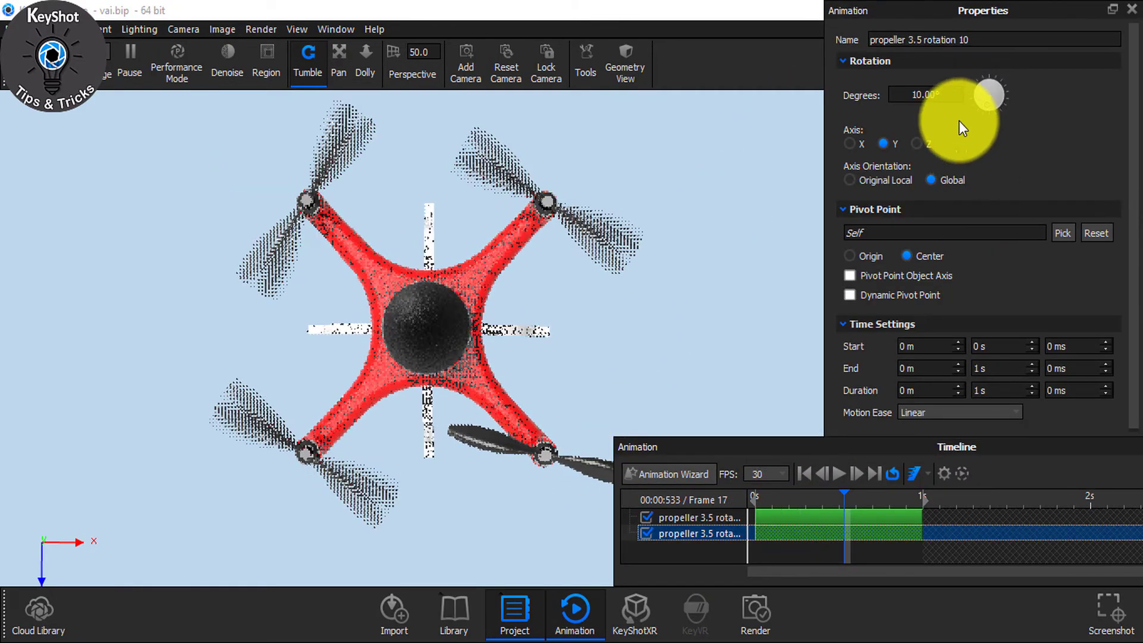
pyautogui.click(912, 101)
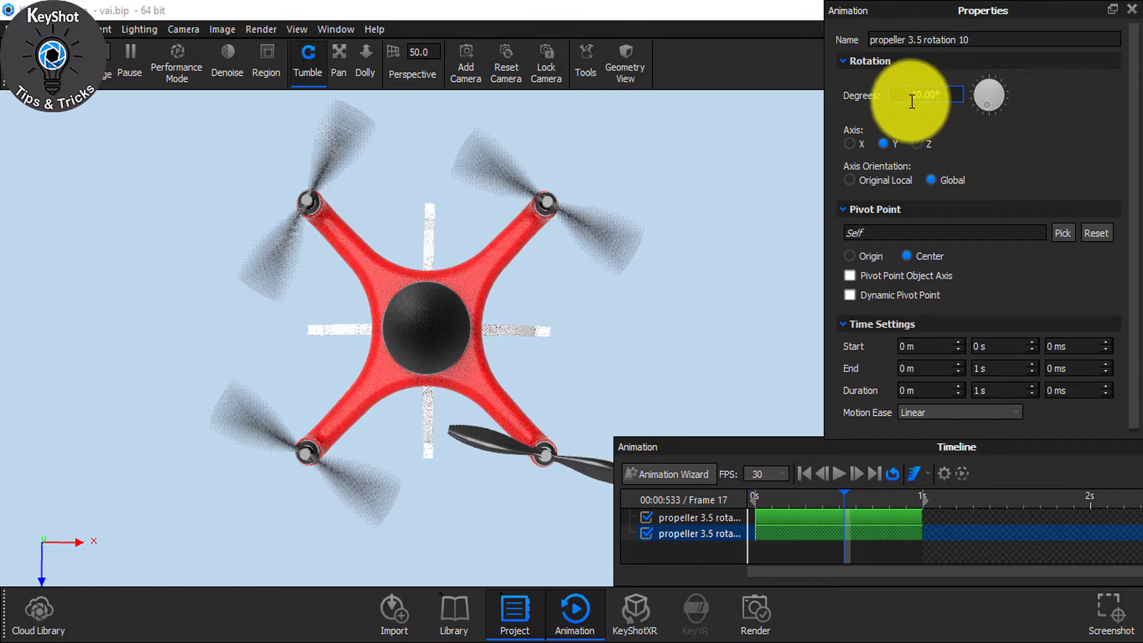
pyautogui.write('8')
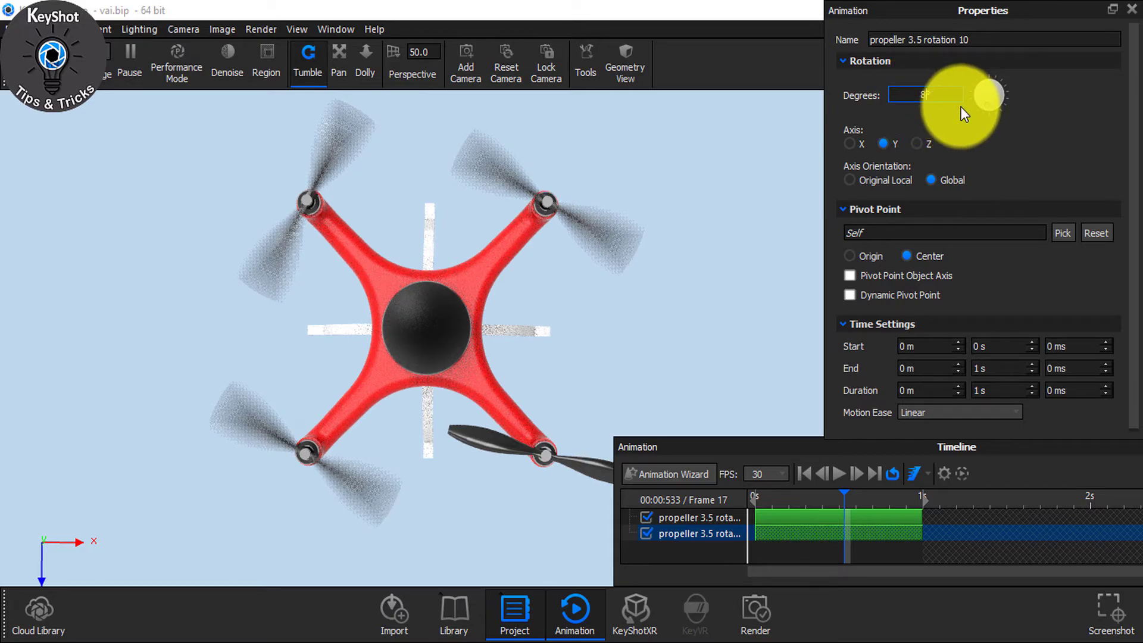
pyautogui.write('00')
pyautogui.press('Return')
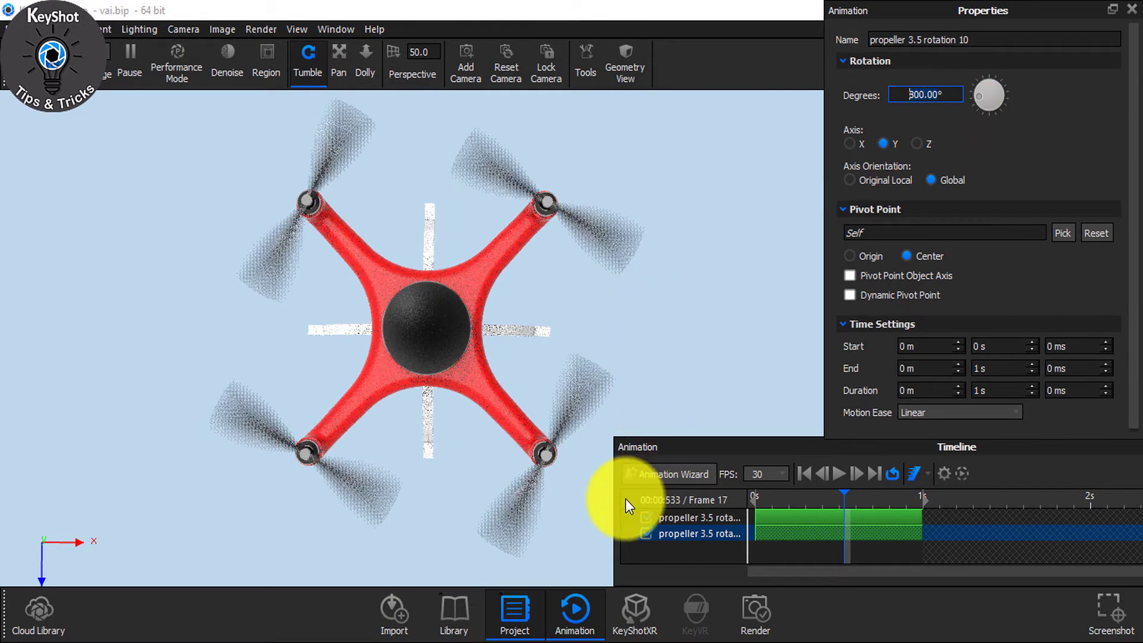
pyautogui.click(560, 616)
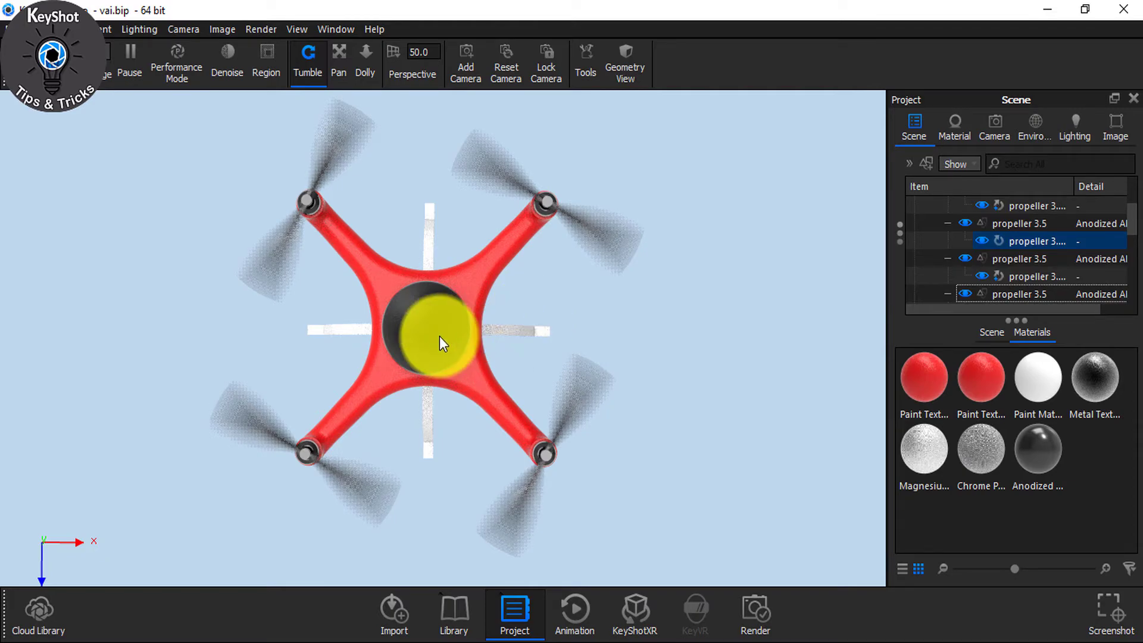
# - Tumble the camera from the top view to a raised front view of the drone
pyautogui.moveTo(671, 388); pyautogui.dragTo(590, 345)
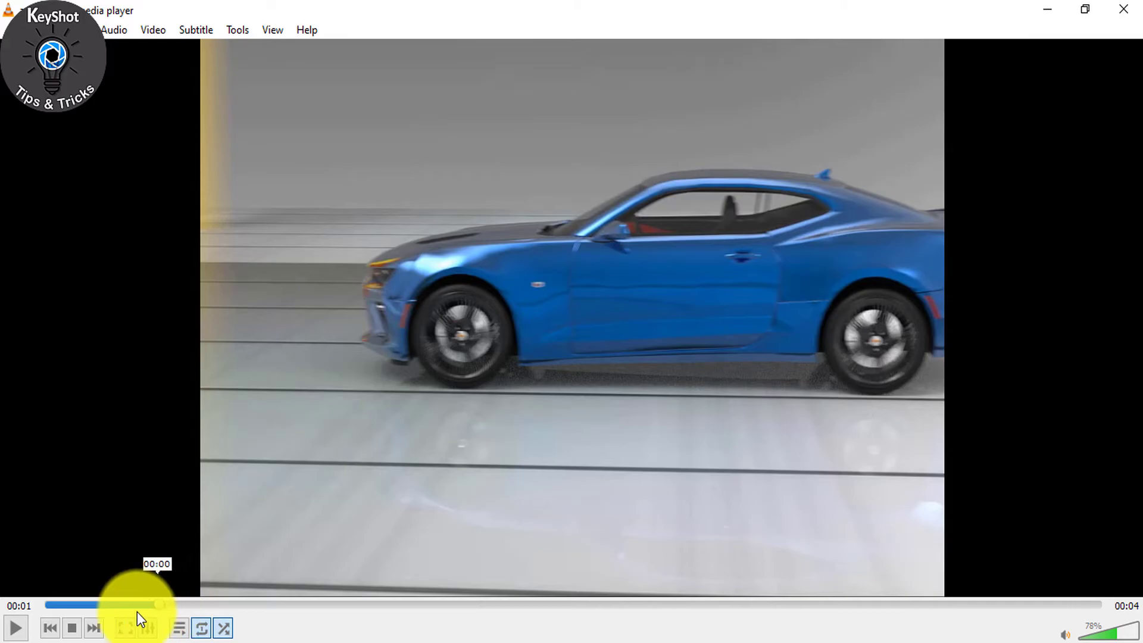
# - Play the blue car animation clip in VLC and jump back to its start
pyautogui.click(17, 629)
pyautogui.click(17, 630)
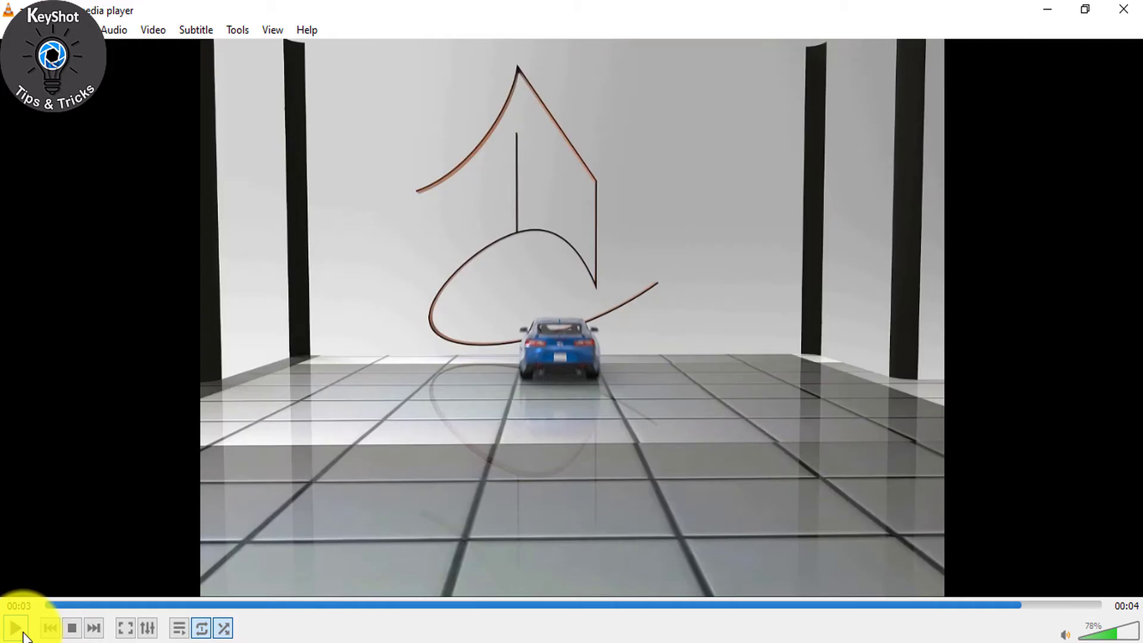
pyautogui.click(114, 604)
# - Scrub the seek bar forward to two seconds, then back to the one-second frame
pyautogui.moveTo(117, 606); pyautogui.dragTo(141, 597)
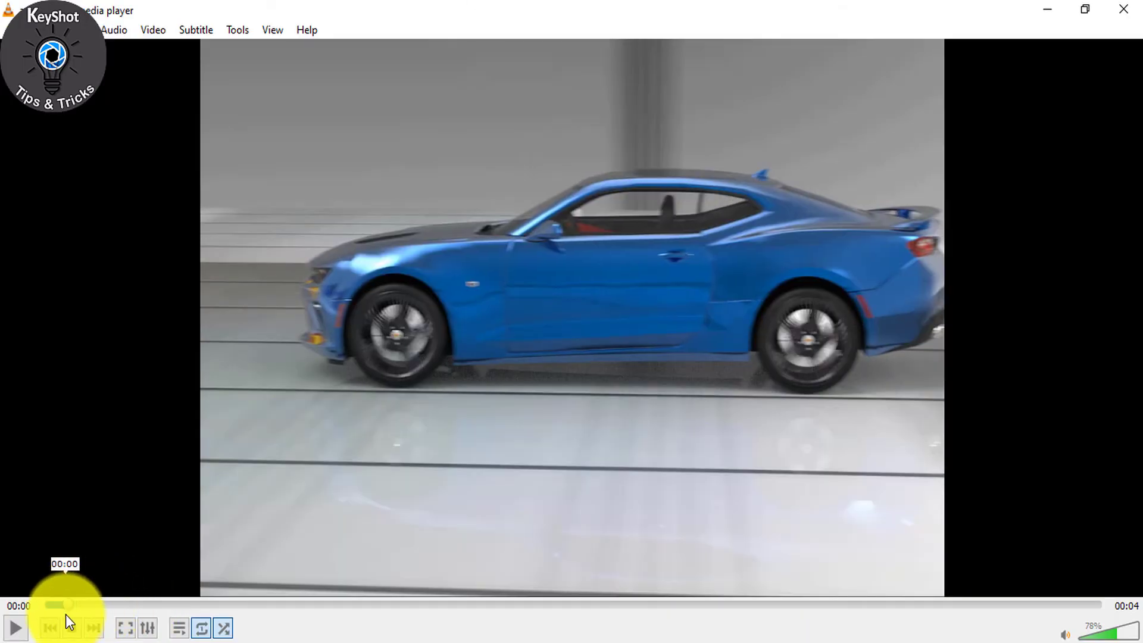
pyautogui.moveTo(173, 606); pyautogui.dragTo(213, 605)
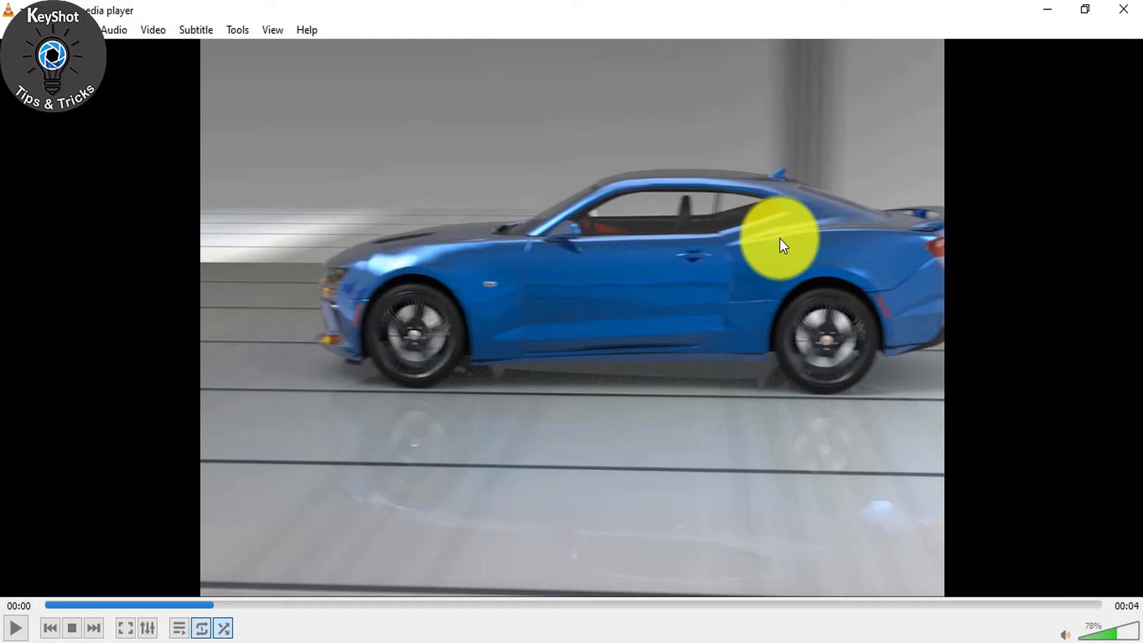
pyautogui.moveTo(262, 606); pyautogui.dragTo(455, 605)
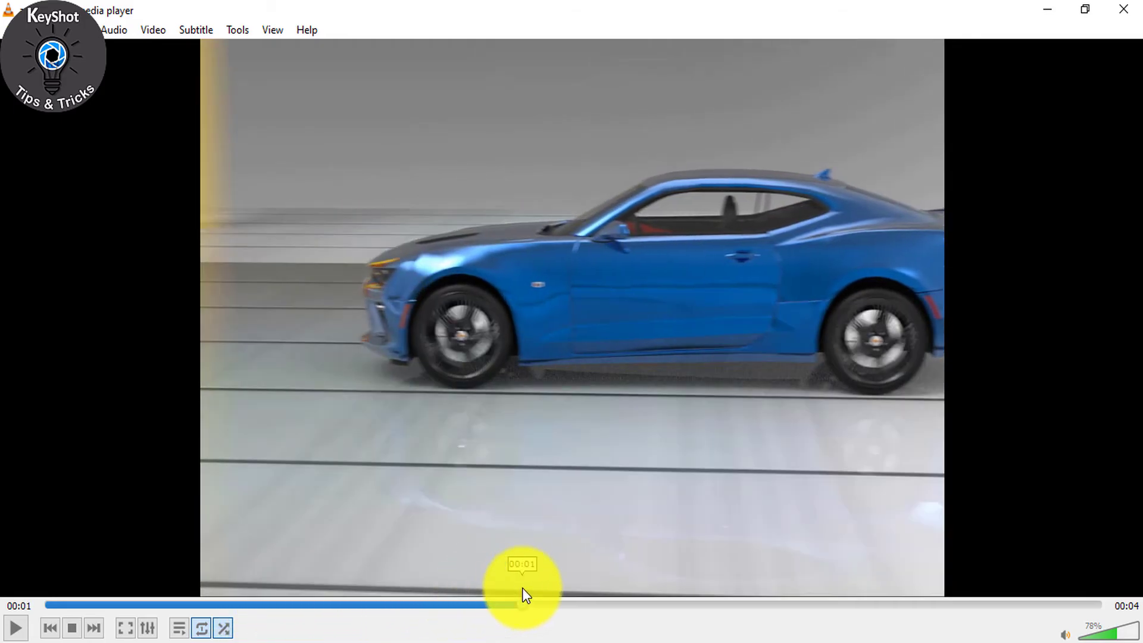
pyautogui.moveTo(523, 589); pyautogui.dragTo(666, 606)
pyautogui.moveTo(594, 609); pyautogui.dragTo(460, 608)
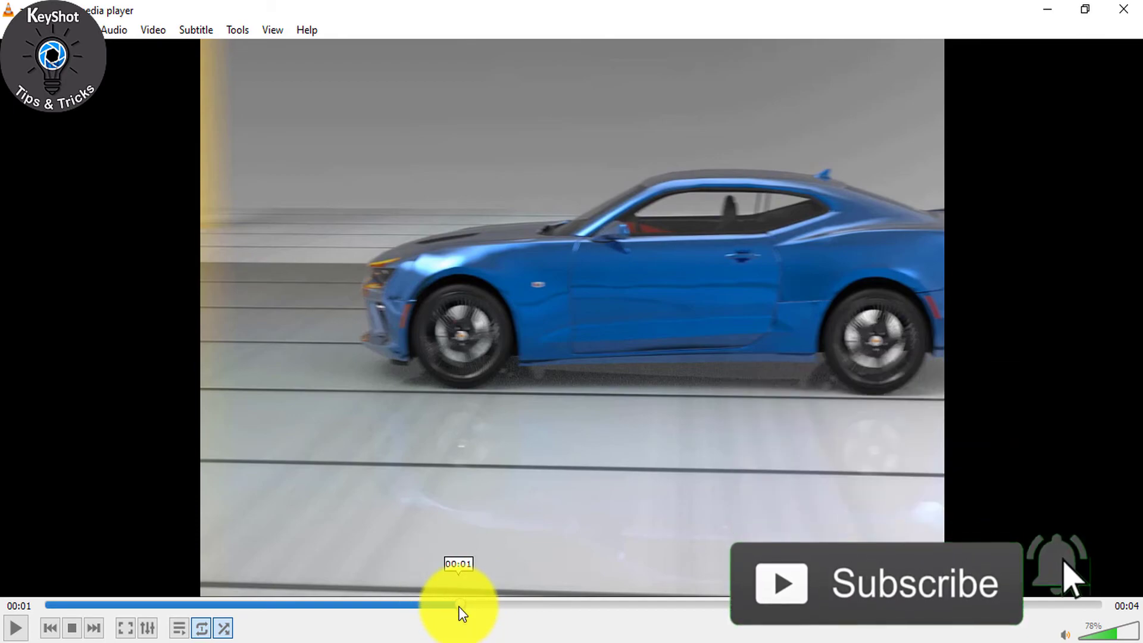